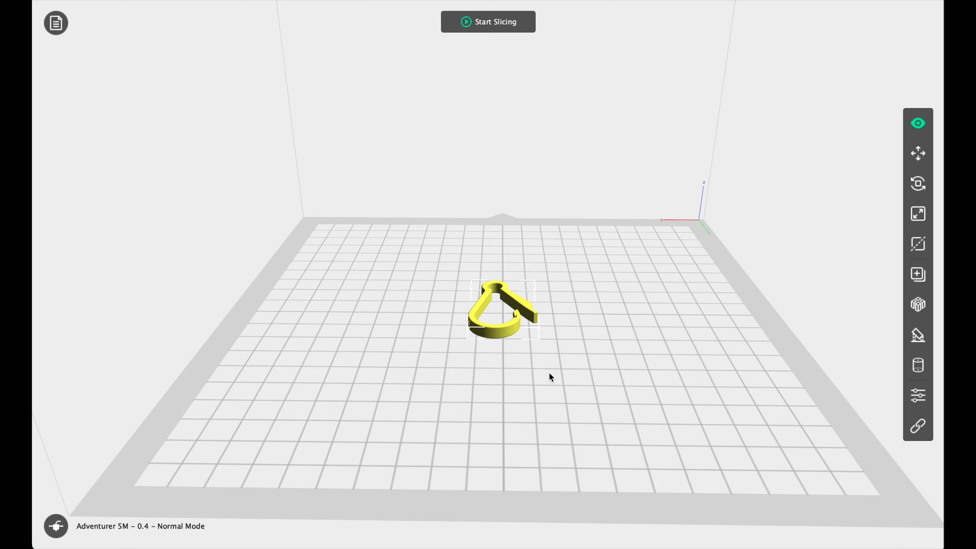
mouse_move(552, 372)
left_mouse_down()
mouse_move(517, 366)
mouse_move(479, 332)
mouse_move(611, 384)
mouse_move(588, 403)
mouse_move(497, 347)
mouse_move(505, 373)
left_mouse_up()
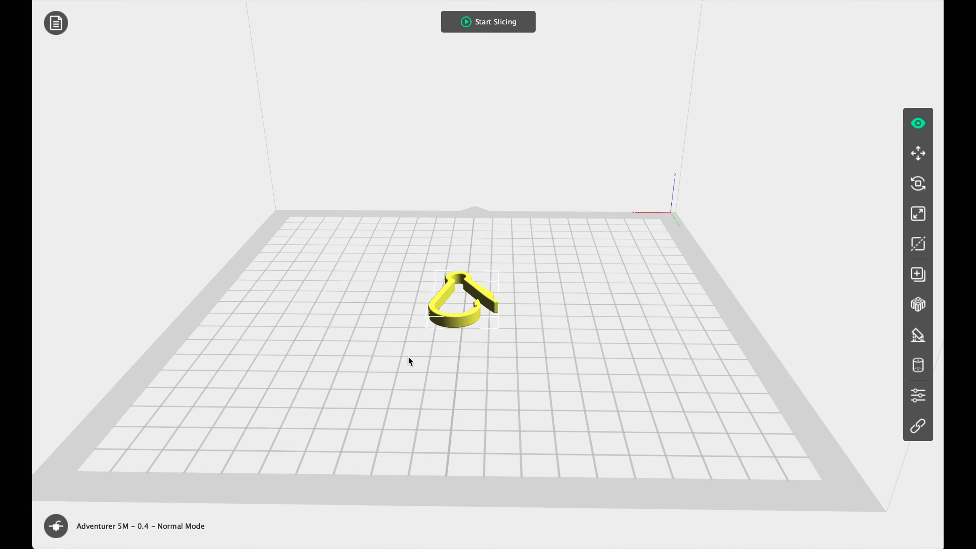
mouse_move(409, 358)
left_mouse_down()
mouse_move(453, 375)
mouse_move(493, 338)
mouse_move(492, 368)
mouse_move(399, 364)
mouse_move(394, 325)
mouse_move(375, 349)
mouse_move(440, 357)
mouse_move(417, 375)
mouse_move(400, 355)
mouse_move(410, 361)
left_mouse_up()
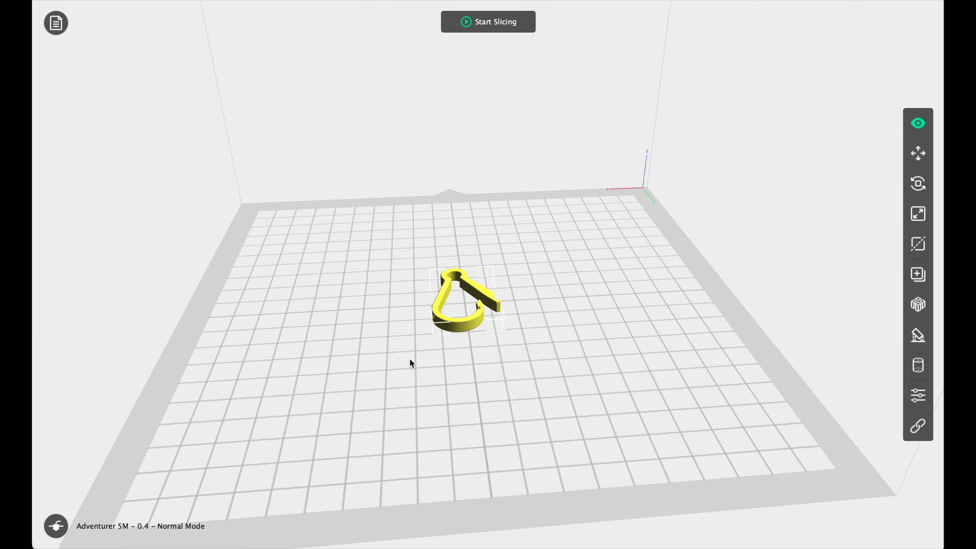
left_click_drag(545, 345, 550, 339)
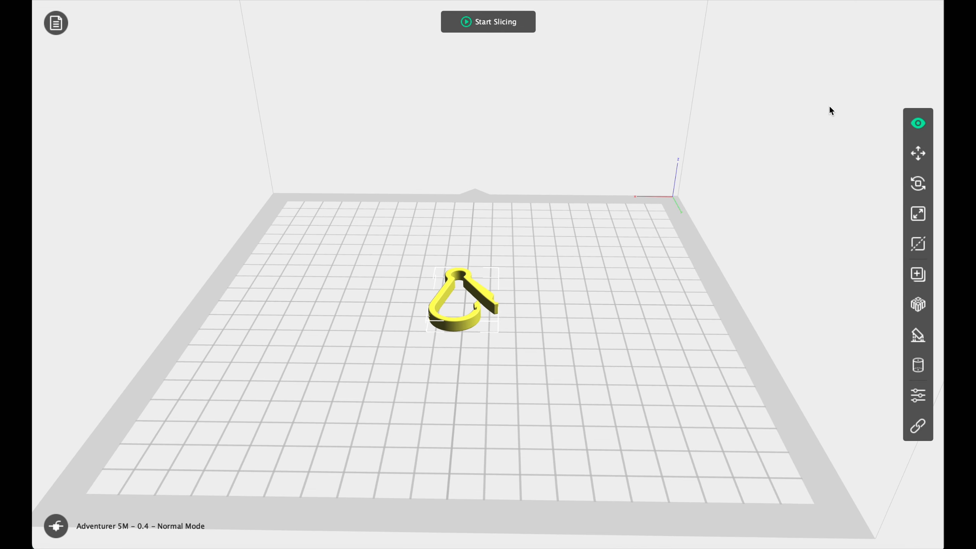
Try shifting the clip model along the X axis in 1 mm increments, and return its X position to 0 mm
left_click(919, 158)
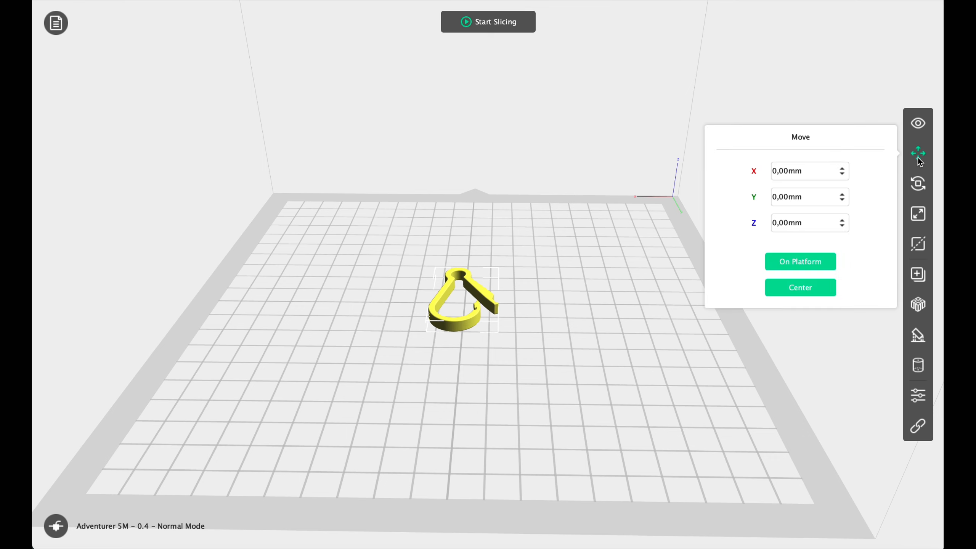
left_click(842, 175)
left_click(841, 174)
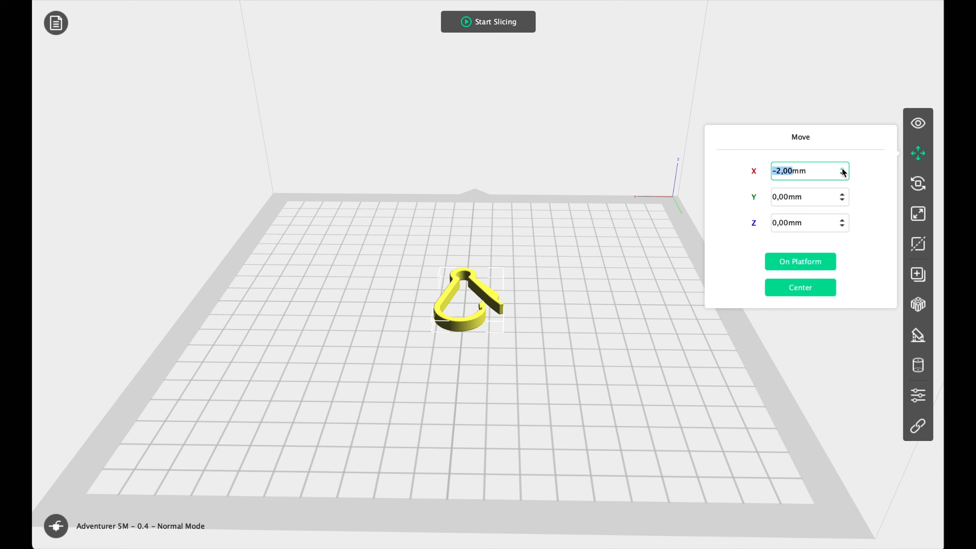
left_click(842, 170)
left_click(843, 169)
left_click(843, 175)
left_click(843, 175)
left_click(842, 169)
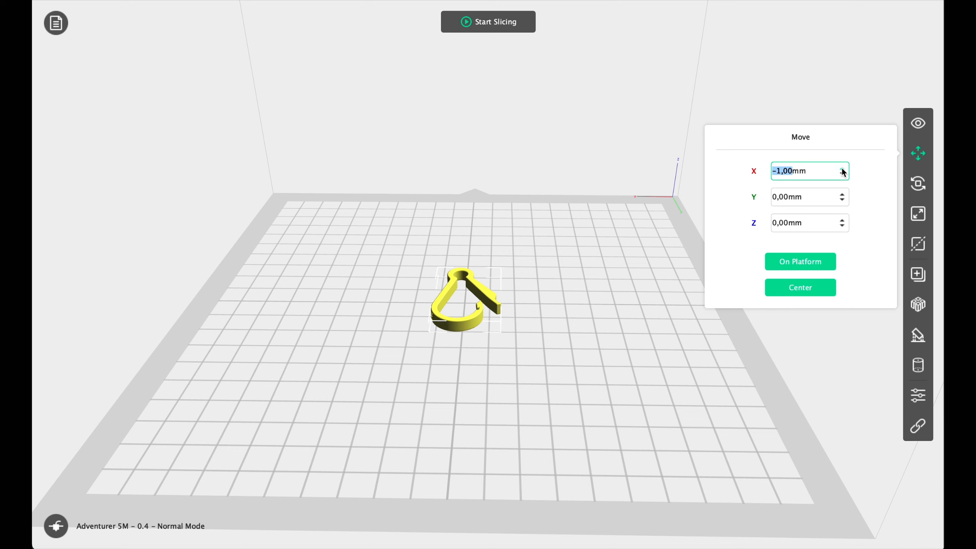
left_click(843, 170)
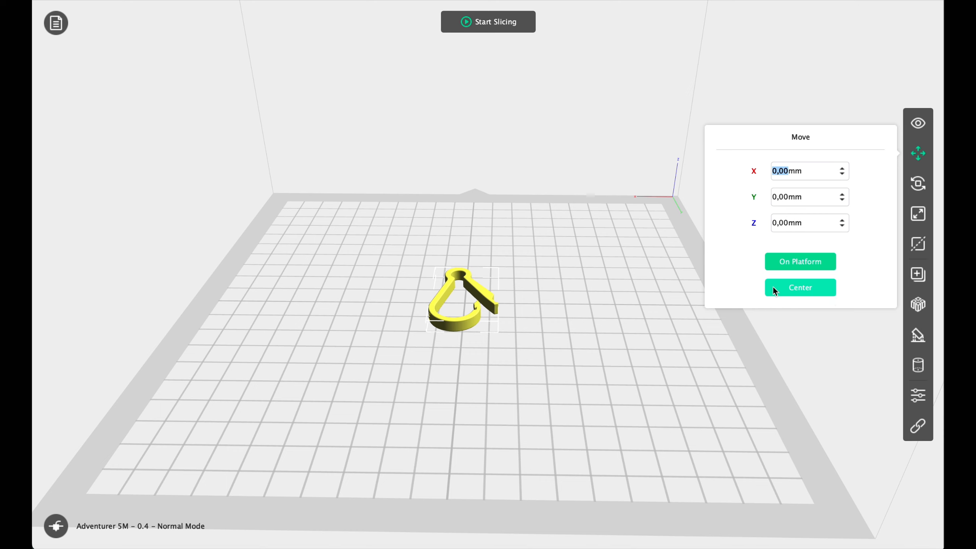
Rotate the clip model 90° about the X axis and clear its selection
left_click(918, 185)
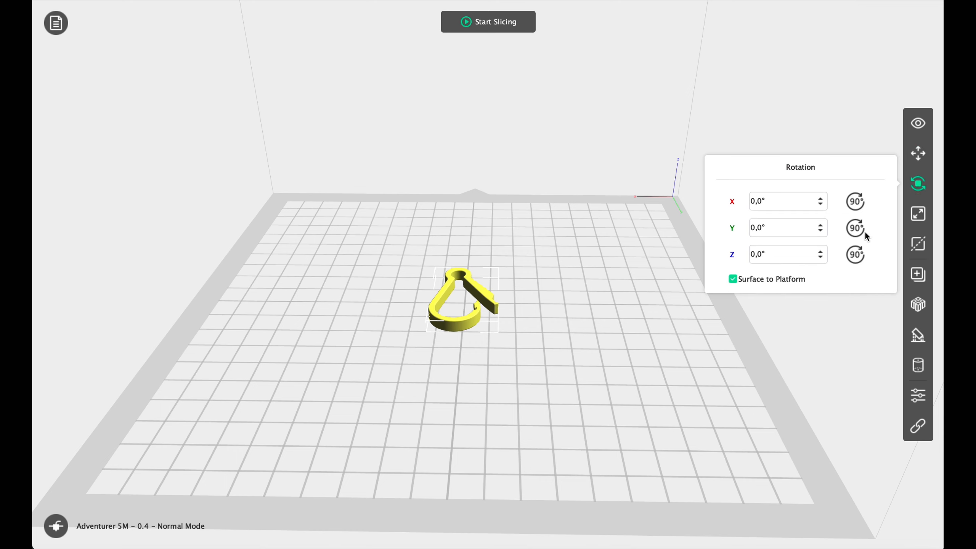
left_click(860, 209)
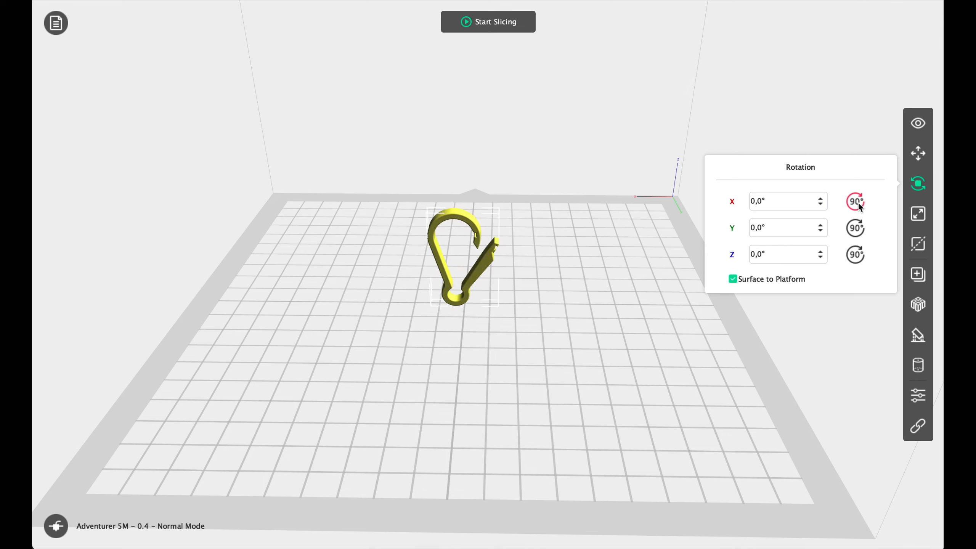
left_click(706, 362)
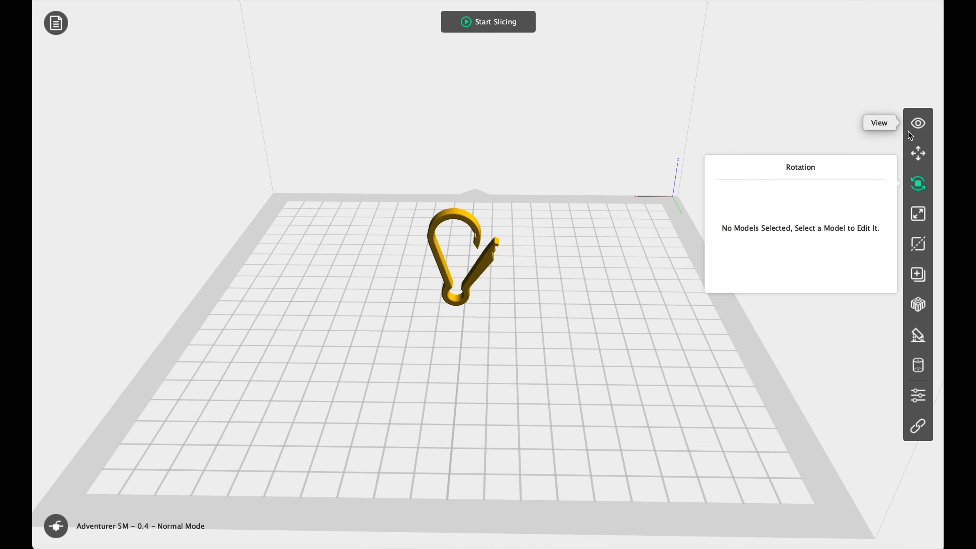
left_click(917, 125)
left_click(918, 124)
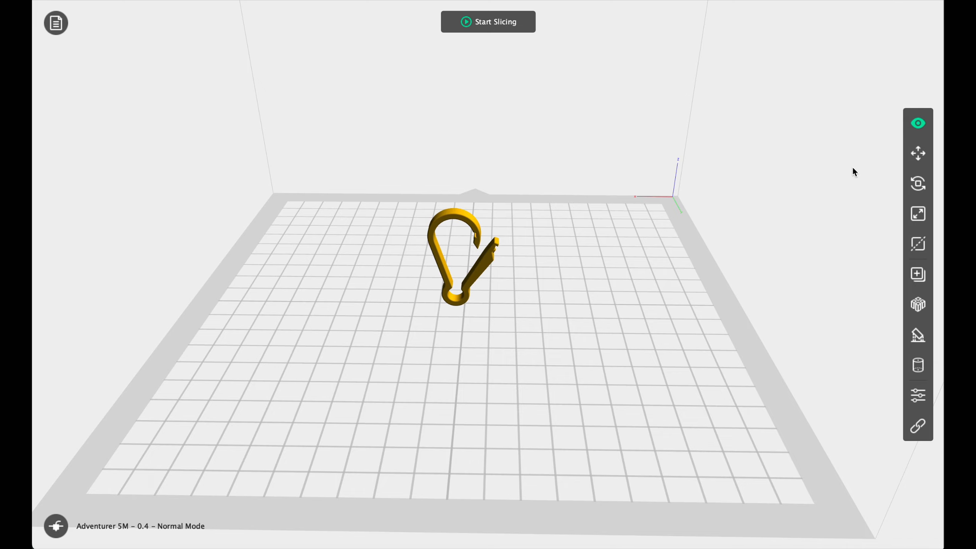
left_click_drag(853, 169, 651, 319)
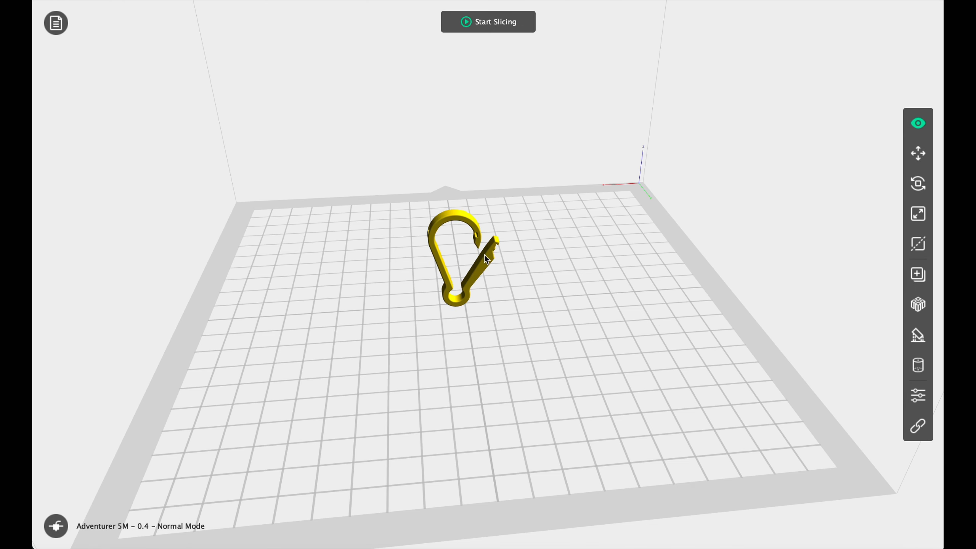
Reselect the clip model and rotate it by another 90° about the X axis
left_click(479, 241)
left_click(914, 186)
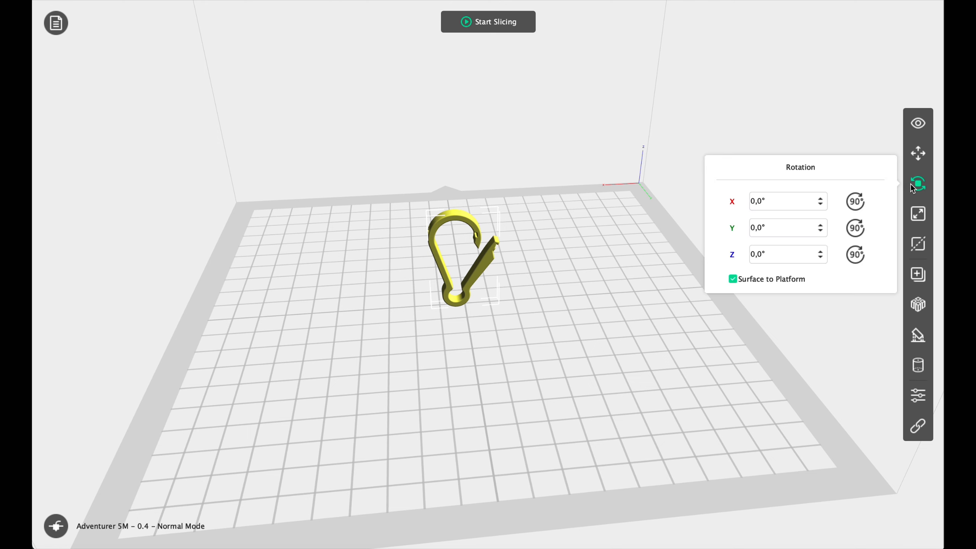
left_click(843, 210)
Try fine X-axis rotation adjustments, return the X rotation to 0°, and switch Surface to Platform off and on again
left_click(823, 209)
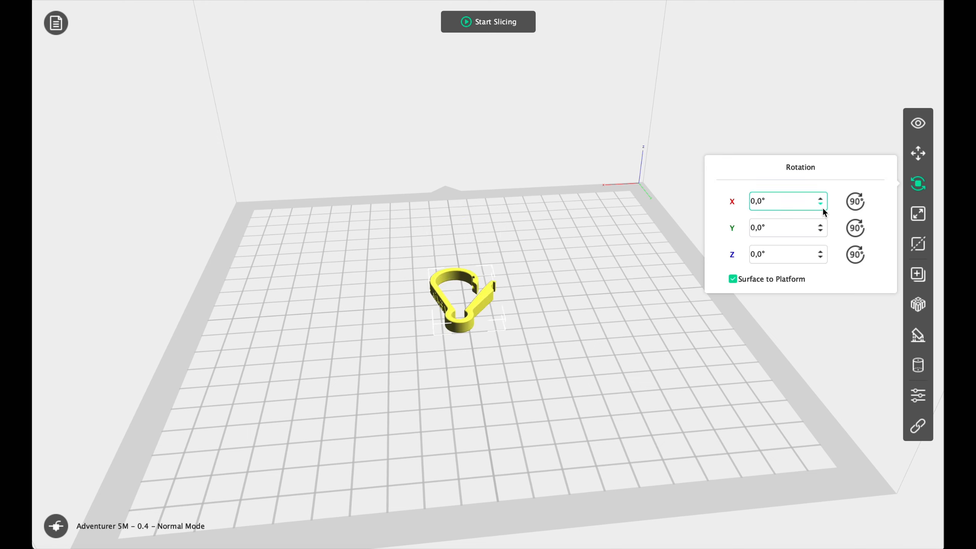
left_click(823, 210)
left_click(823, 209)
left_click(823, 210)
left_click(821, 203)
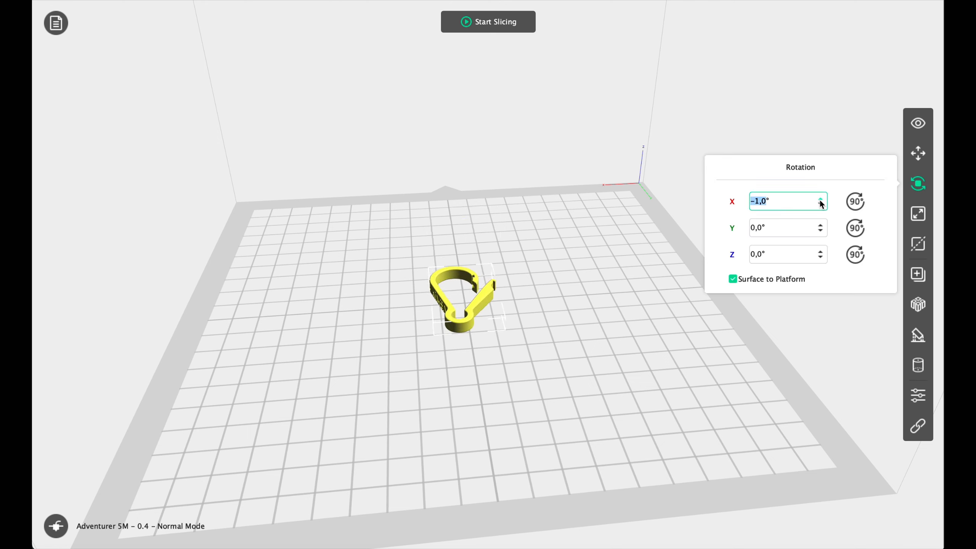
left_click(822, 203)
left_click(733, 280)
left_click(733, 279)
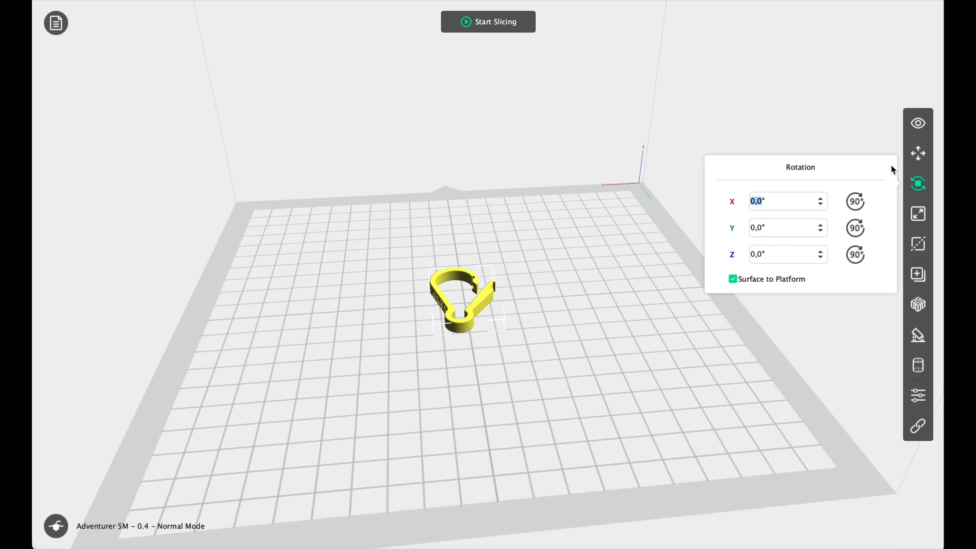
left_click(918, 124)
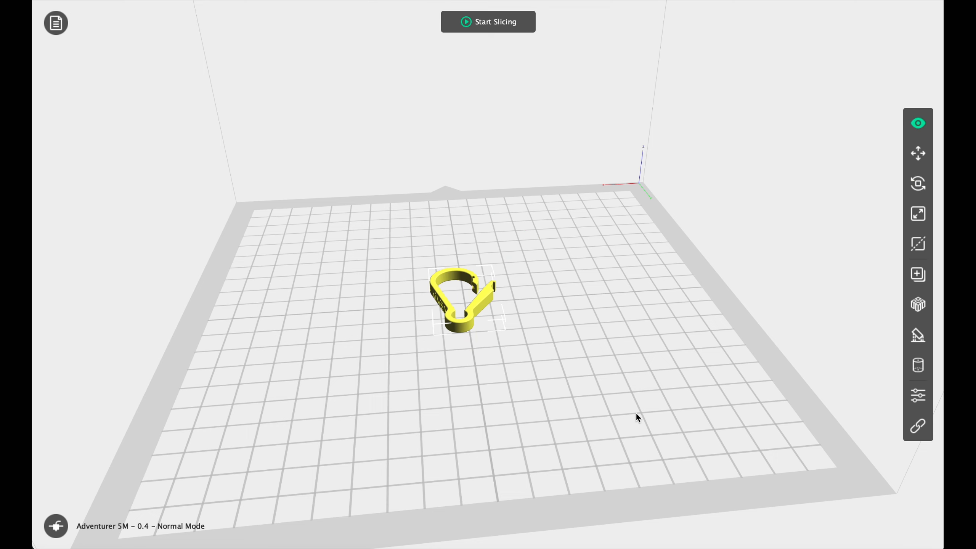
Enlarge the clip model to 136% with uniform scaling
mouse_move(632, 414)
left_mouse_down()
mouse_move(623, 371)
mouse_move(628, 418)
left_mouse_up()
left_click(919, 215)
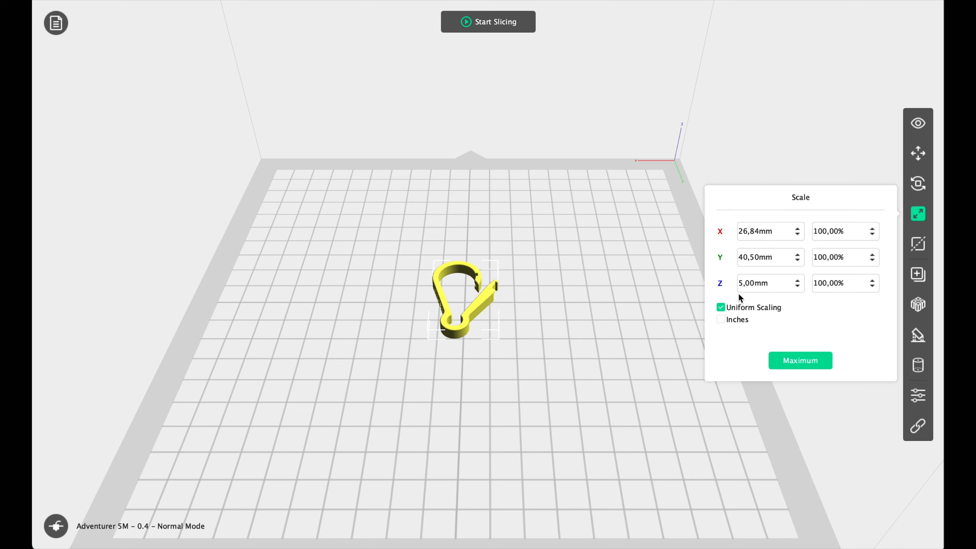
left_click(746, 256)
left_click(873, 230)
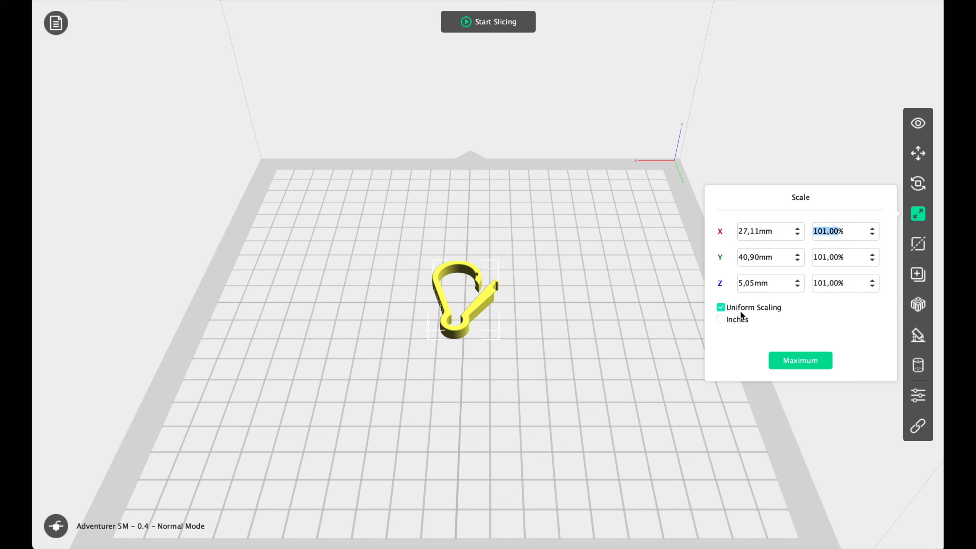
left_click(876, 230)
left_click(876, 229)
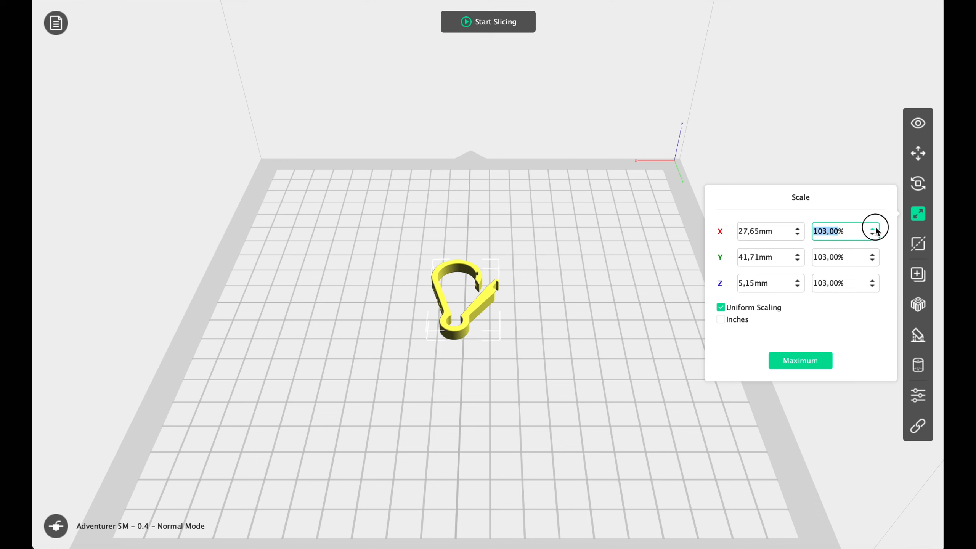
left_click(872, 229)
left_click(873, 230)
left_click(873, 230)
left_click(873, 230)
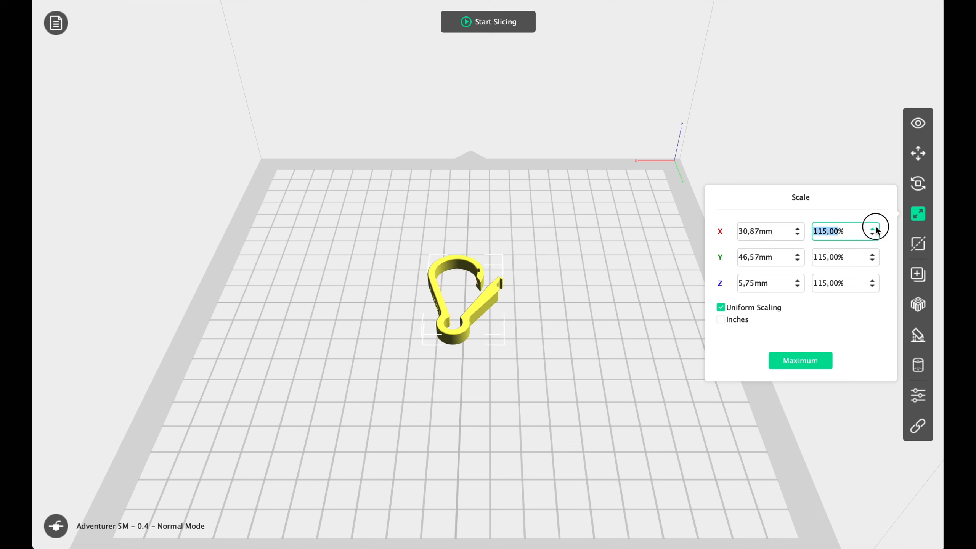
left_click(877, 229)
left_click(876, 228)
left_click(876, 228)
left_click(877, 228)
left_click(877, 229)
left_click(876, 228)
left_click(876, 229)
left_click(877, 229)
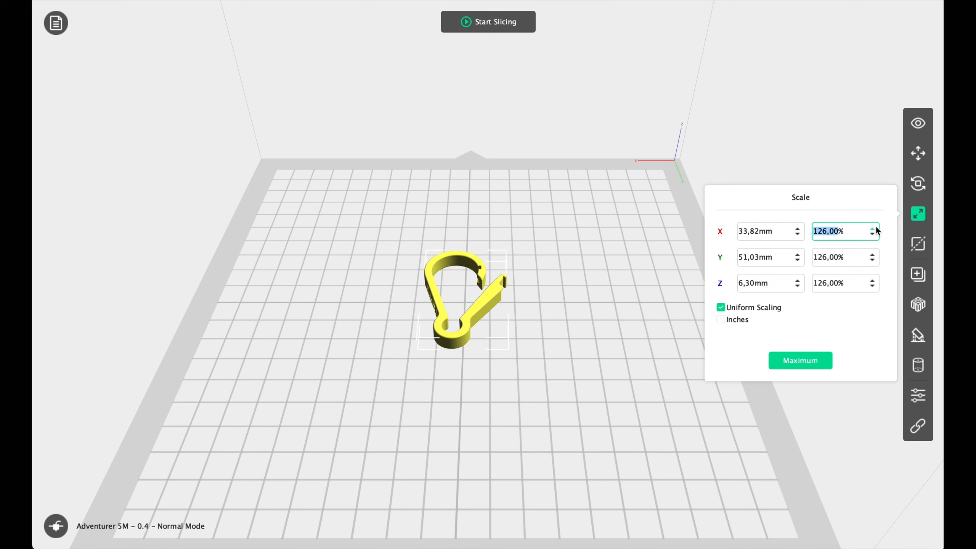
left_click(877, 229)
left_click(877, 229)
left_click(877, 229)
left_click(877, 229)
left_click(877, 228)
left_click(877, 229)
left_click(876, 228)
left_click(877, 229)
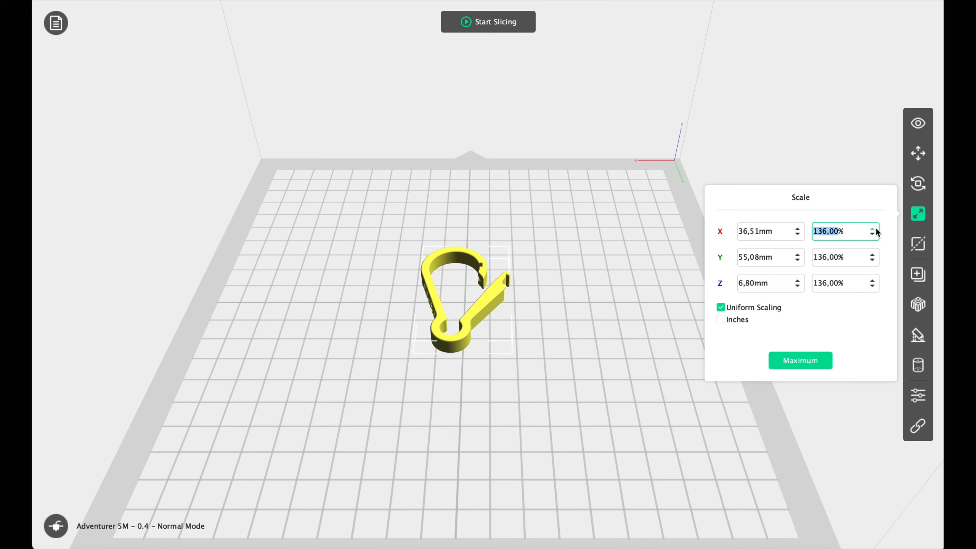
Reduce the clip model's uniform scale back to 100% and leave scaling
left_click(874, 236)
left_click(874, 236)
left_click(874, 236)
left_click(874, 237)
left_click(874, 237)
left_click(874, 237)
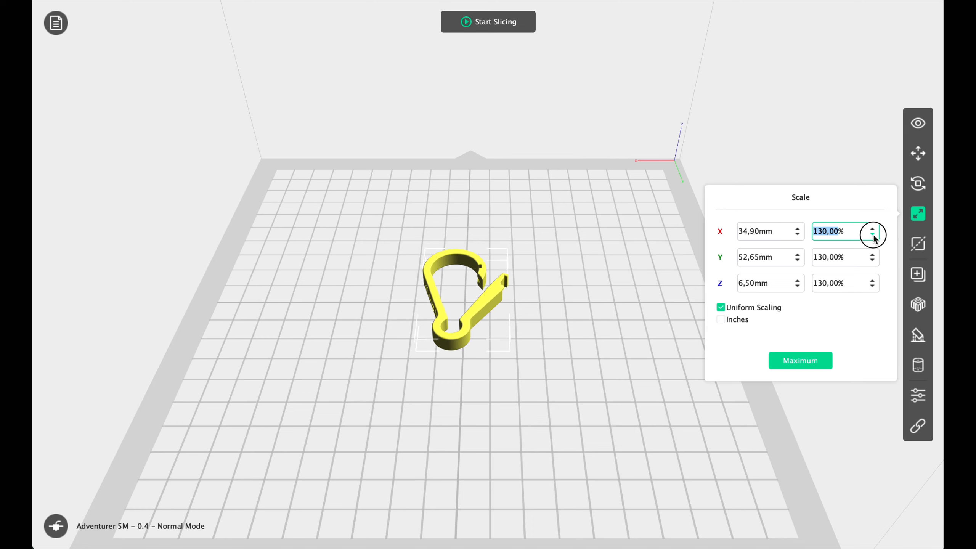
left_click(875, 237)
left_click(874, 237)
left_click(875, 237)
left_click(874, 237)
left_click(874, 237)
left_click(875, 237)
left_click(875, 237)
left_click(875, 237)
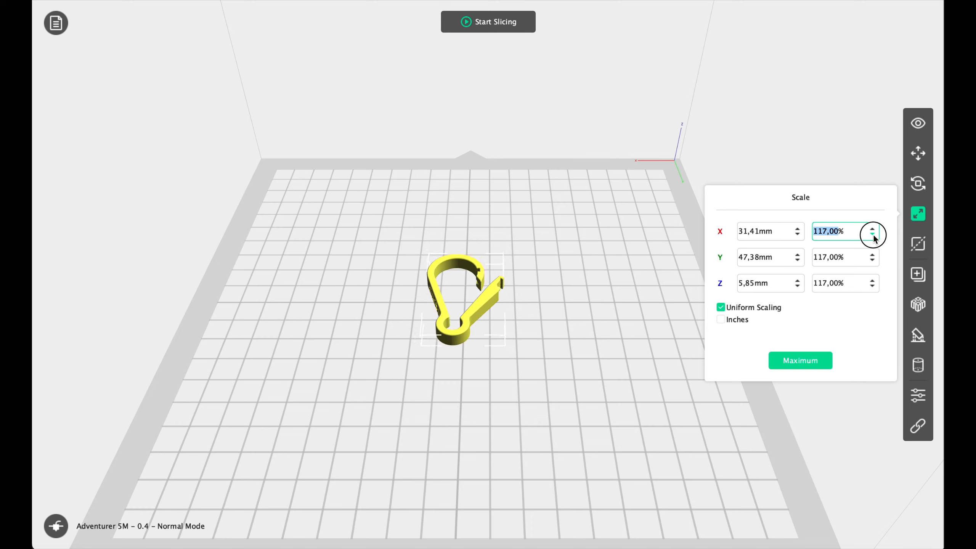
double_click(874, 237)
double_click(875, 237)
double_click(874, 238)
left_click(875, 237)
double_click(874, 237)
left_click(874, 237)
left_click(875, 237)
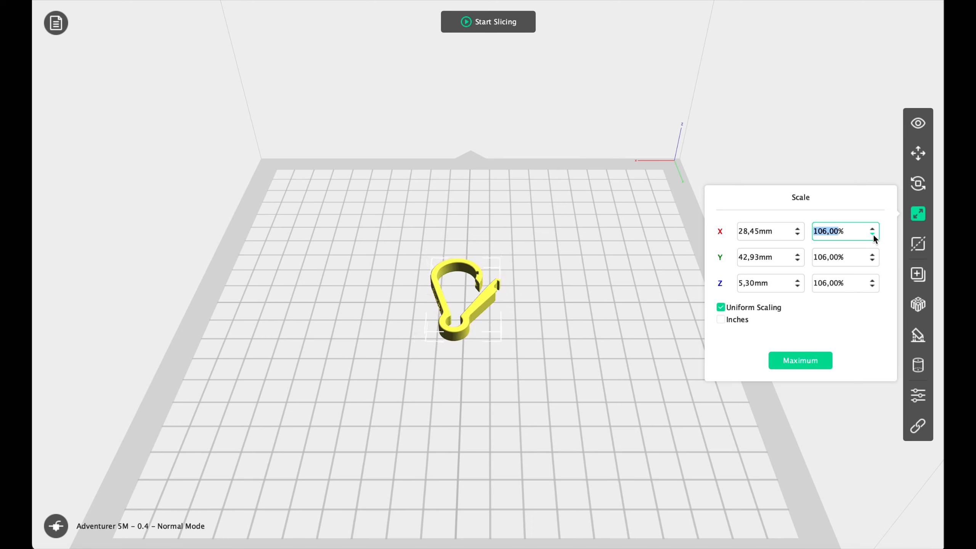
double_click(874, 237)
double_click(874, 237)
left_click(874, 237)
left_click(874, 237)
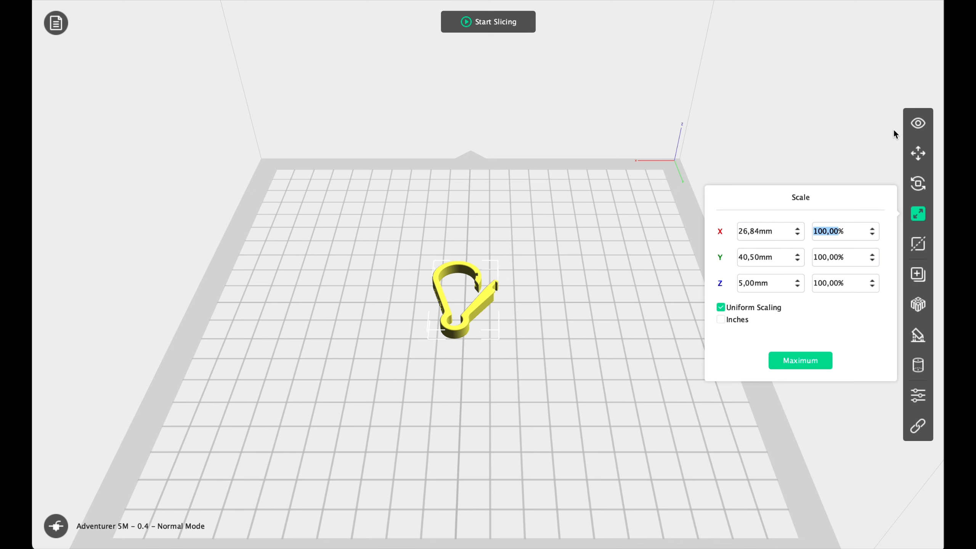
left_click(918, 123)
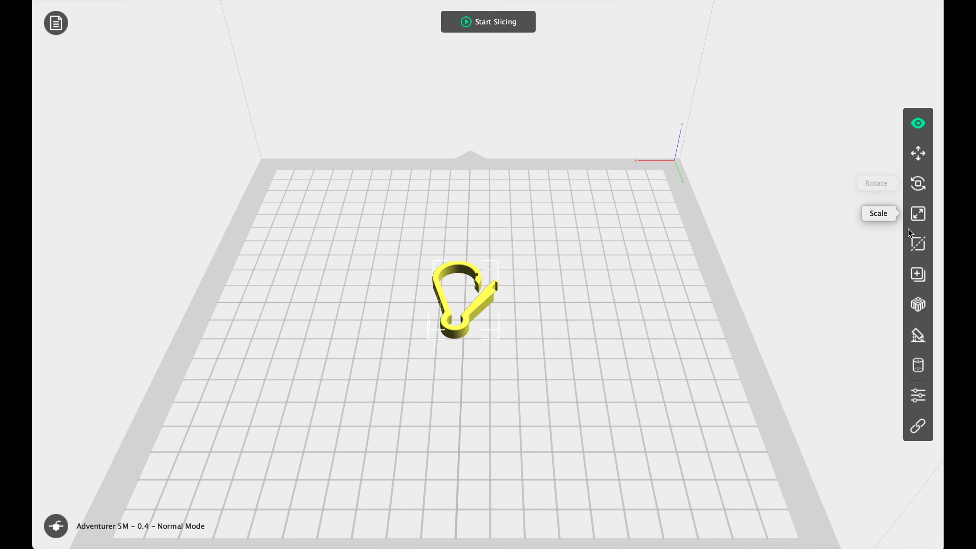
Preview the cut planes across the X, Y and Z axes on the clip model
left_click(917, 246)
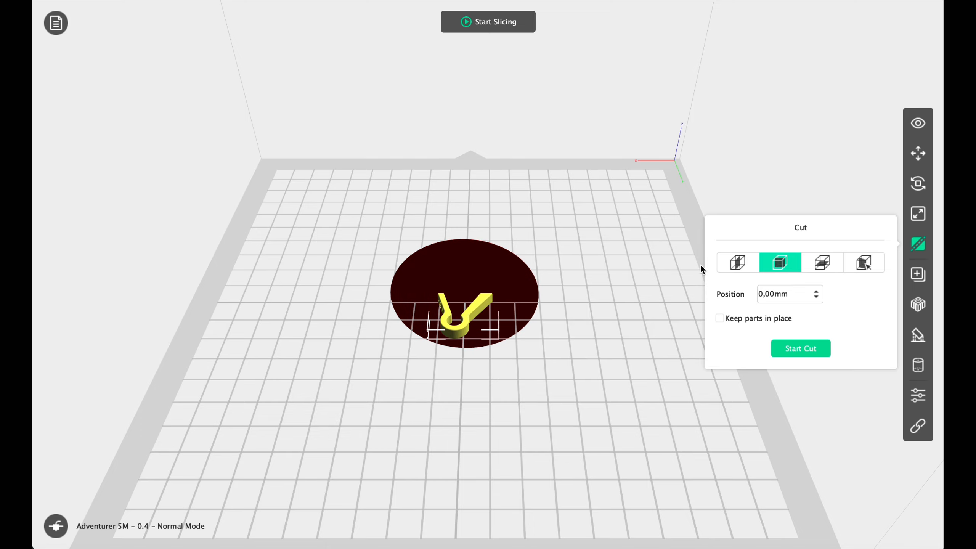
left_click(738, 264)
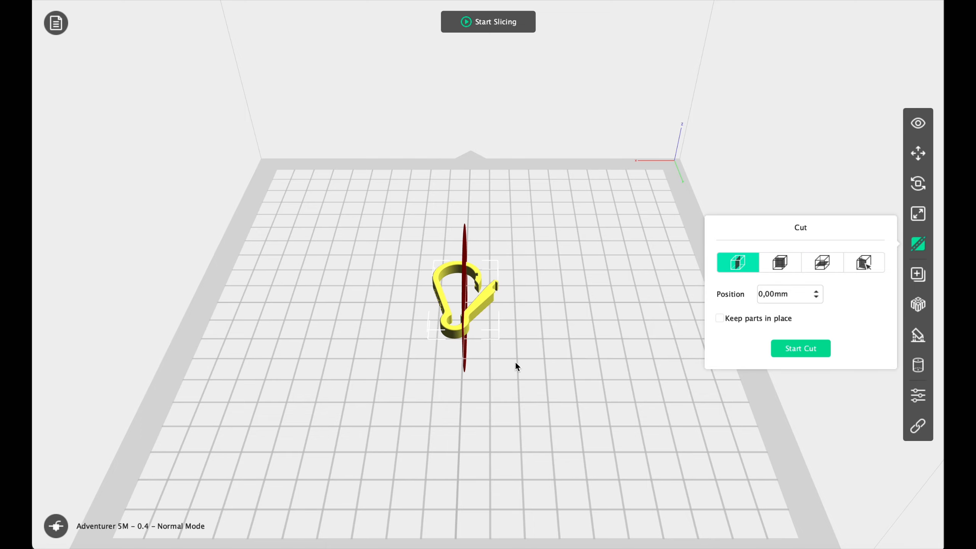
left_click_drag(528, 376, 595, 358)
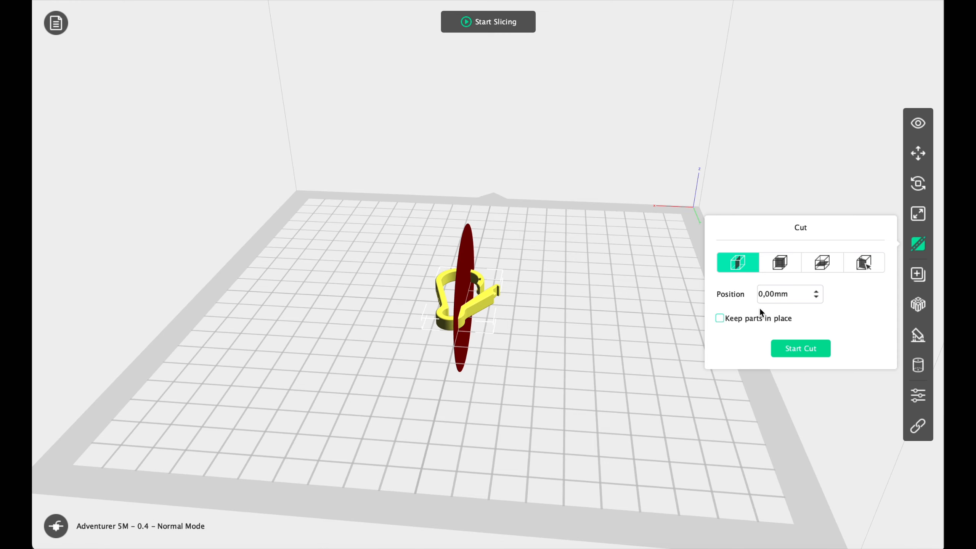
left_click(780, 263)
left_click(814, 264)
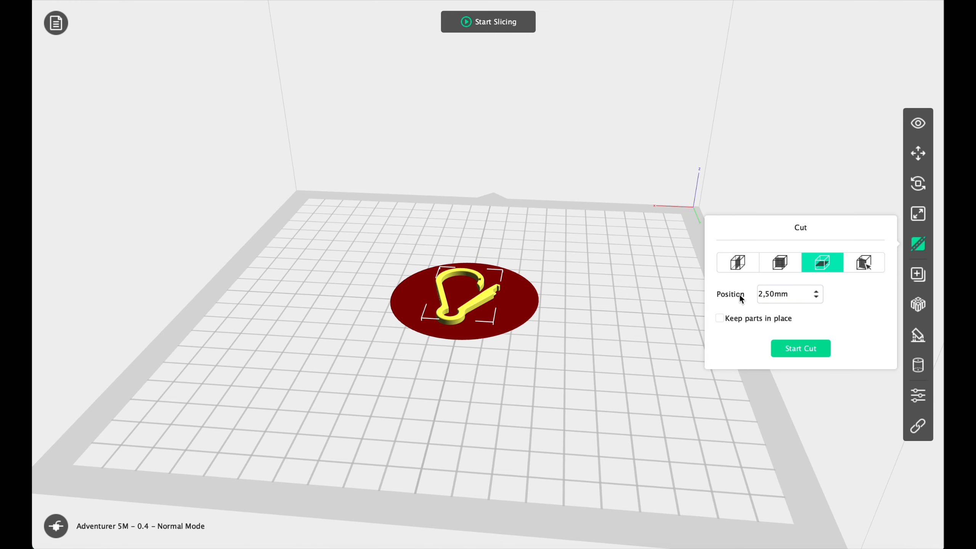
Choose the vertical cut plane across the X axis, adjust its position, and cut the clip model in two
left_click(723, 270)
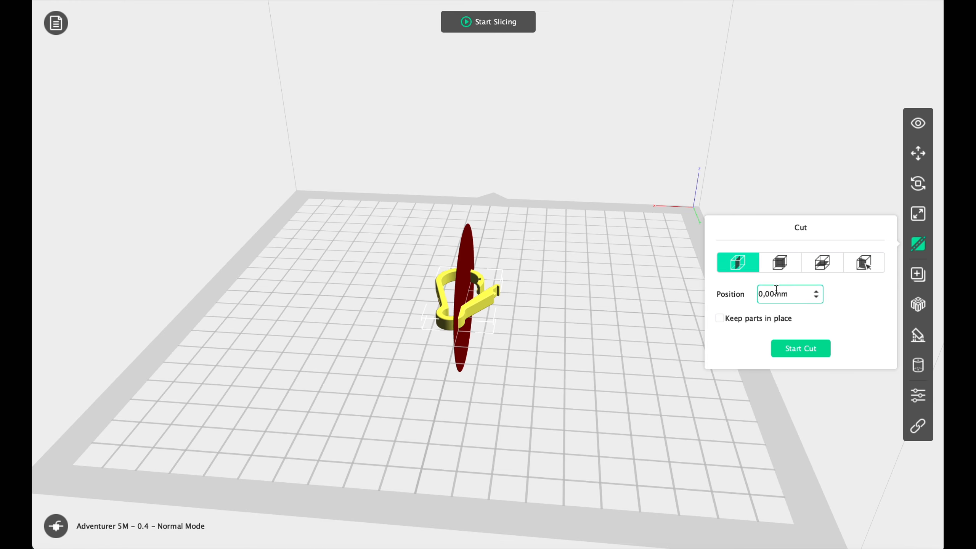
left_click(817, 299)
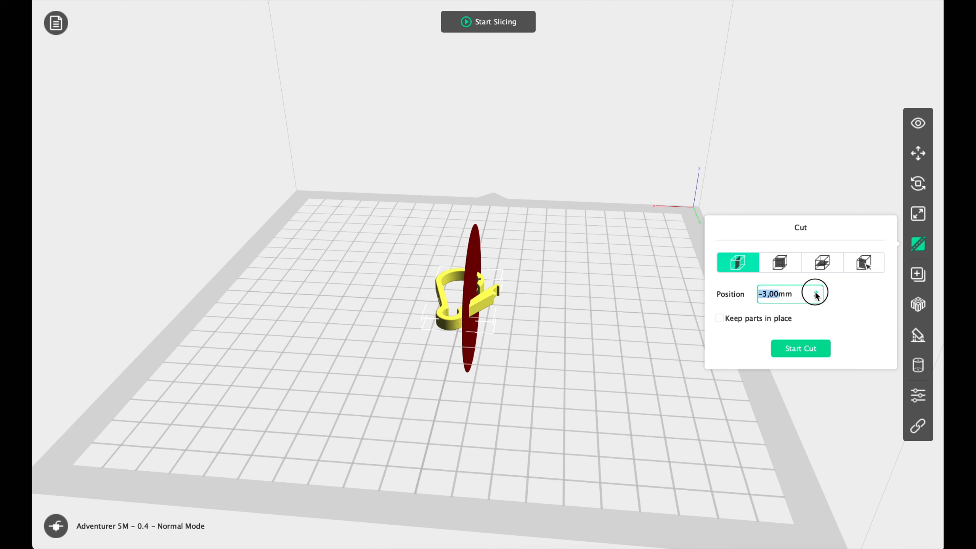
left_click(816, 291)
left_click(804, 350)
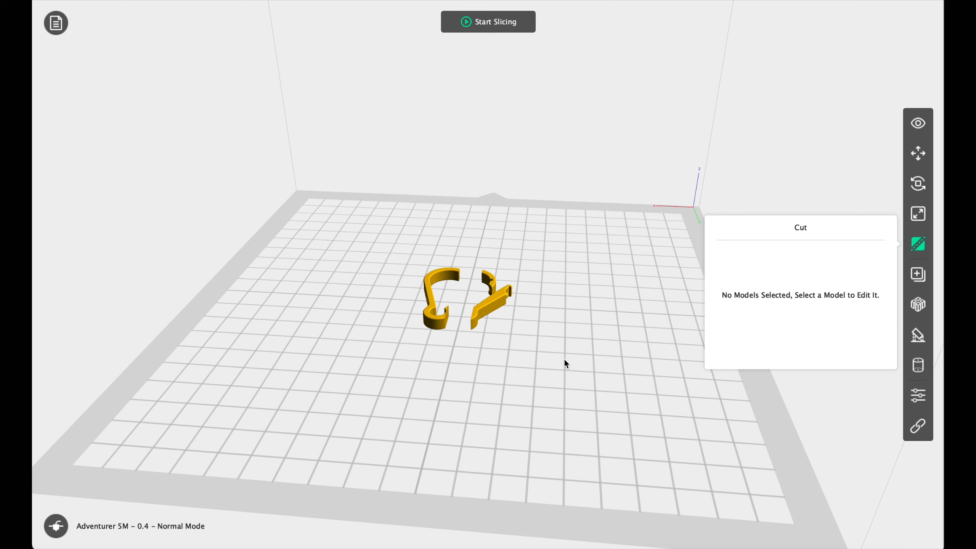
Undo the cut of the clip model and leave the Cut tool
key("super+z")
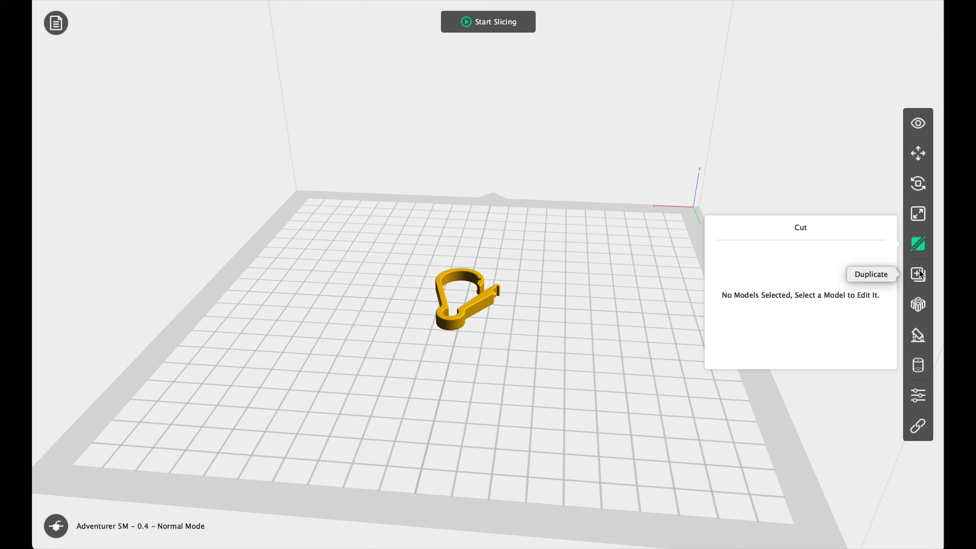
left_click(919, 125)
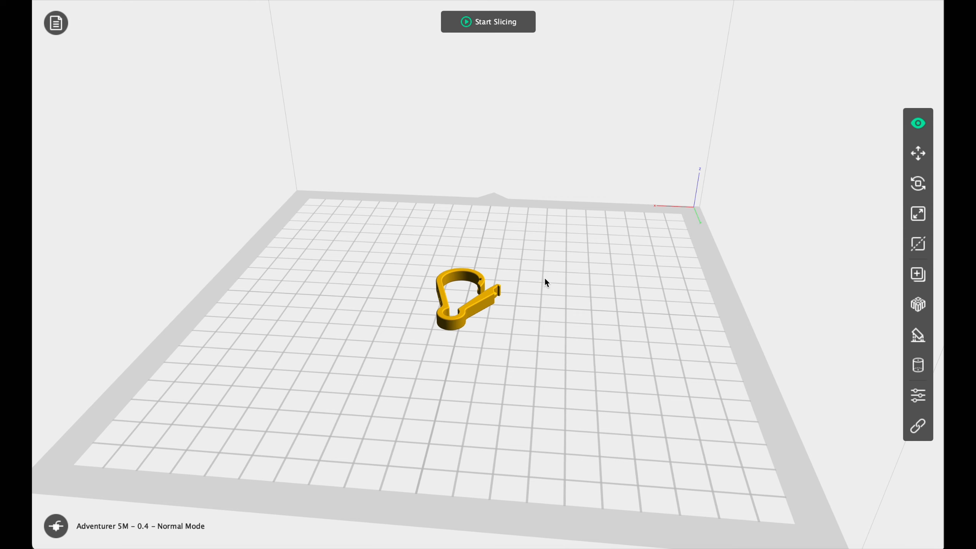
Duplicate the clip model twice, adding one copy at a time, and return to viewing the print bed
left_click(474, 303)
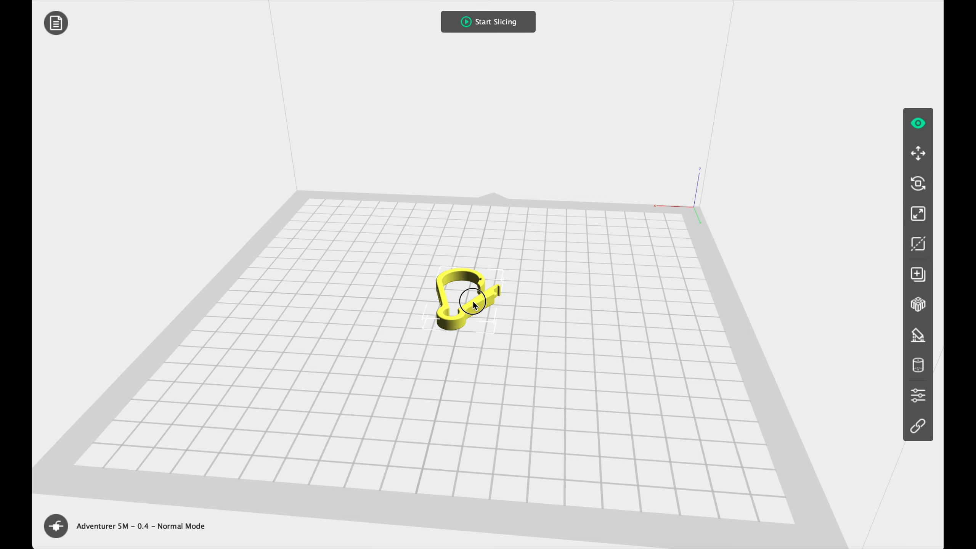
left_click(918, 274)
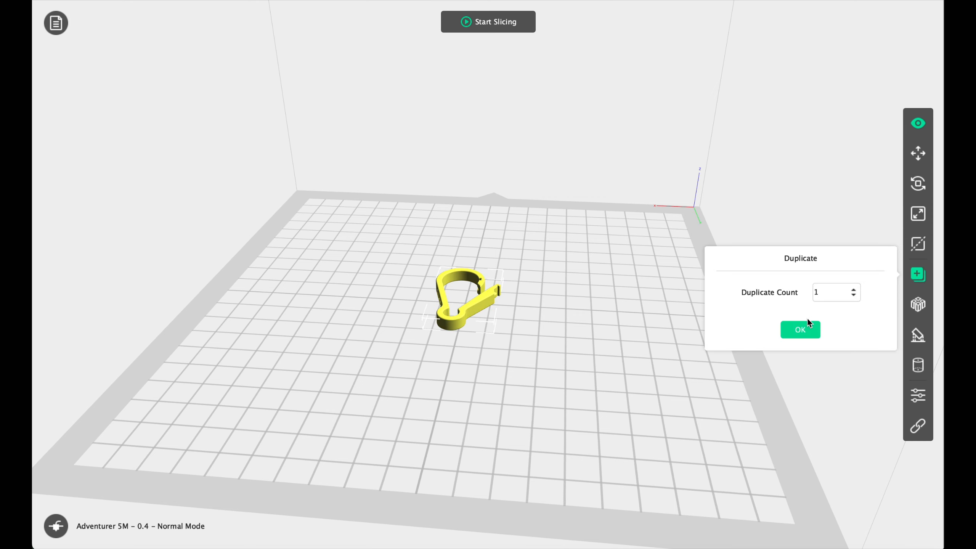
left_click(800, 329)
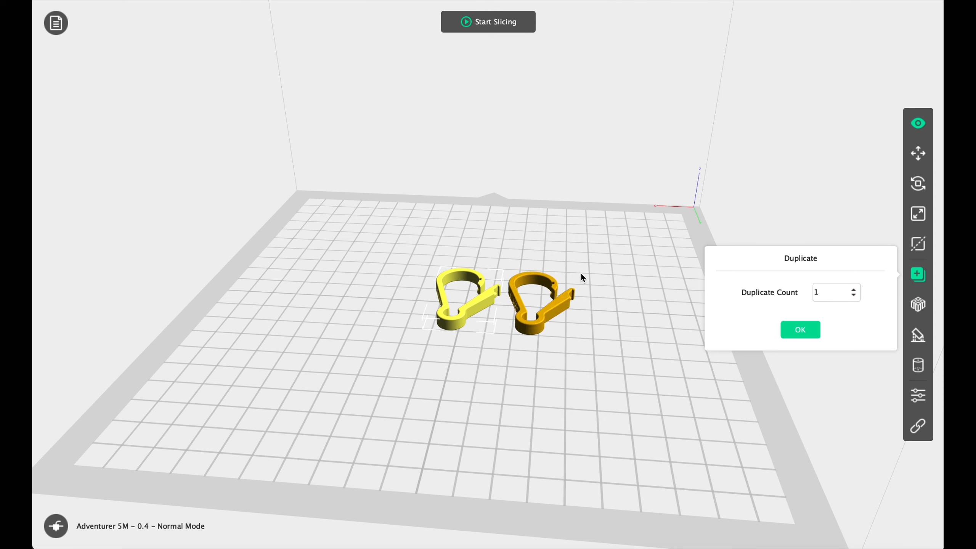
left_click(782, 334)
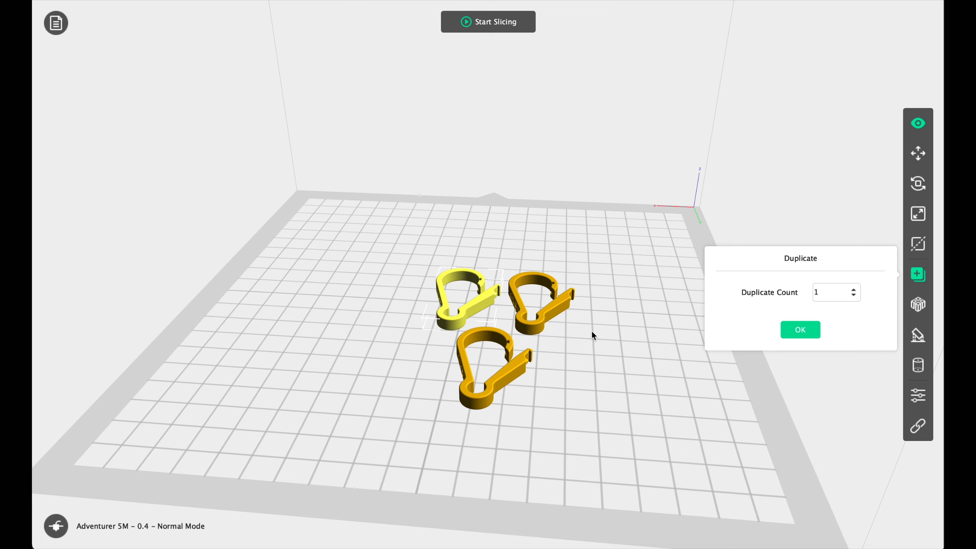
left_click(927, 123)
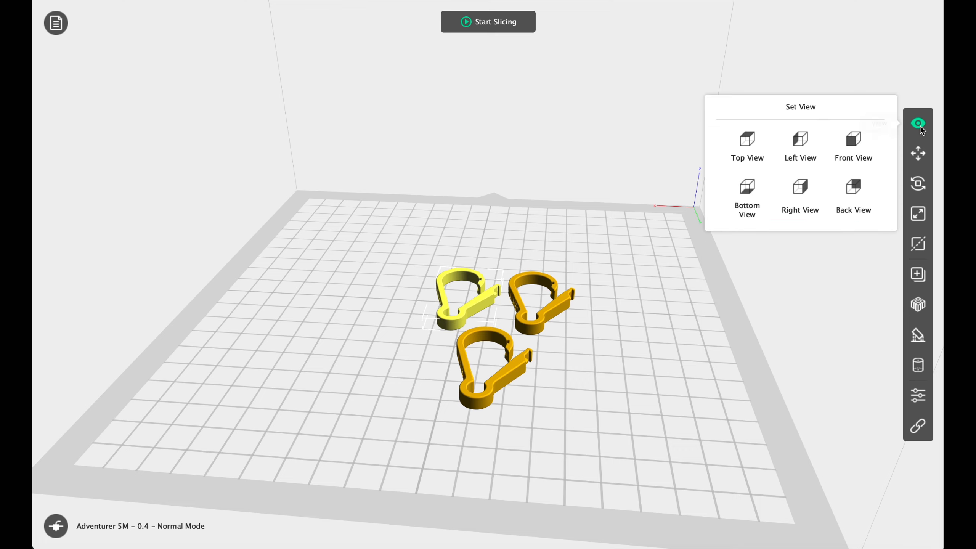
left_click(927, 123)
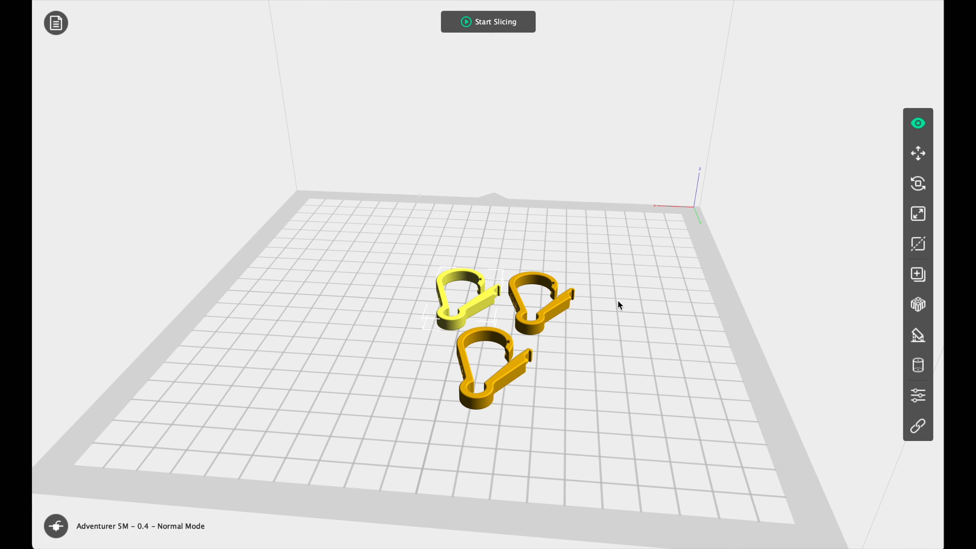
Arrange all three clips with Auto Layout at 2,0 mm spacing between models and leave the layout tool
left_click_drag(709, 277, 736, 326)
left_click(918, 305)
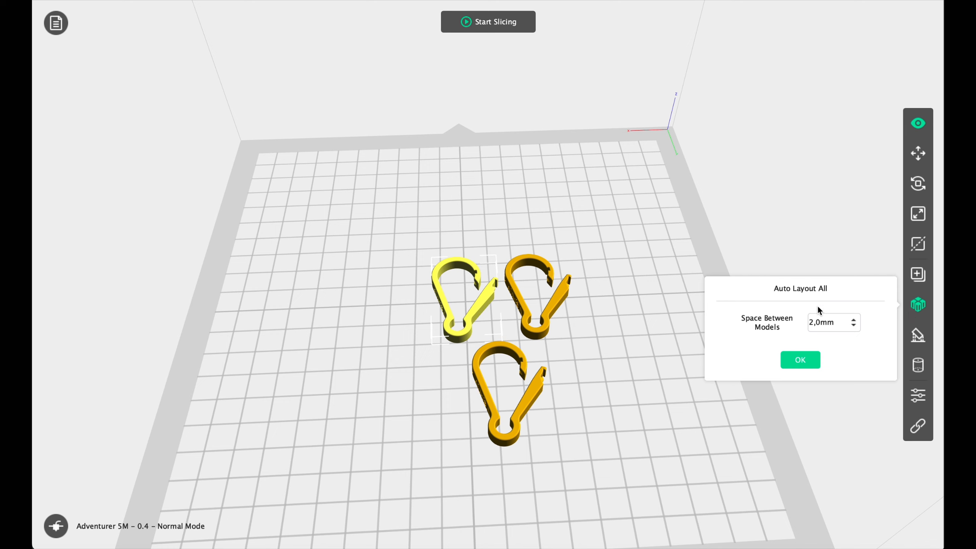
scroll(853, 324, "up", 6)
left_click(853, 326)
left_click(854, 326)
left_click(854, 326)
left_click(794, 361)
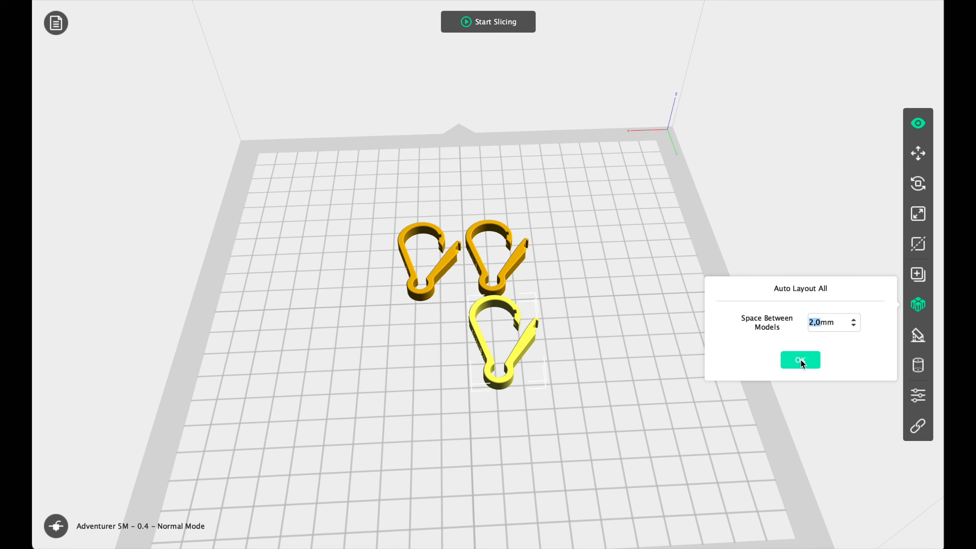
left_click(922, 122)
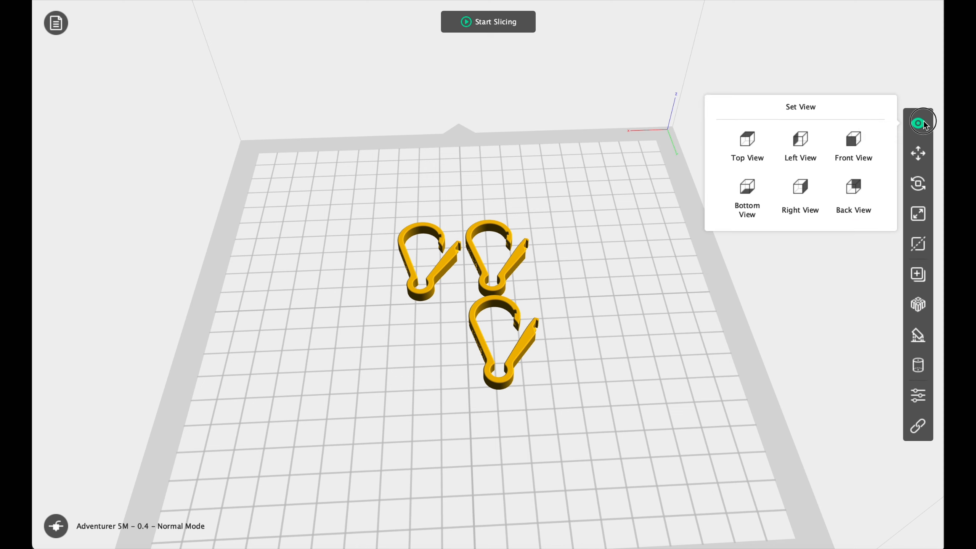
Rotate the leftmost of the two rear clips 90° about the X axis and open the supports options for it
left_click(917, 337)
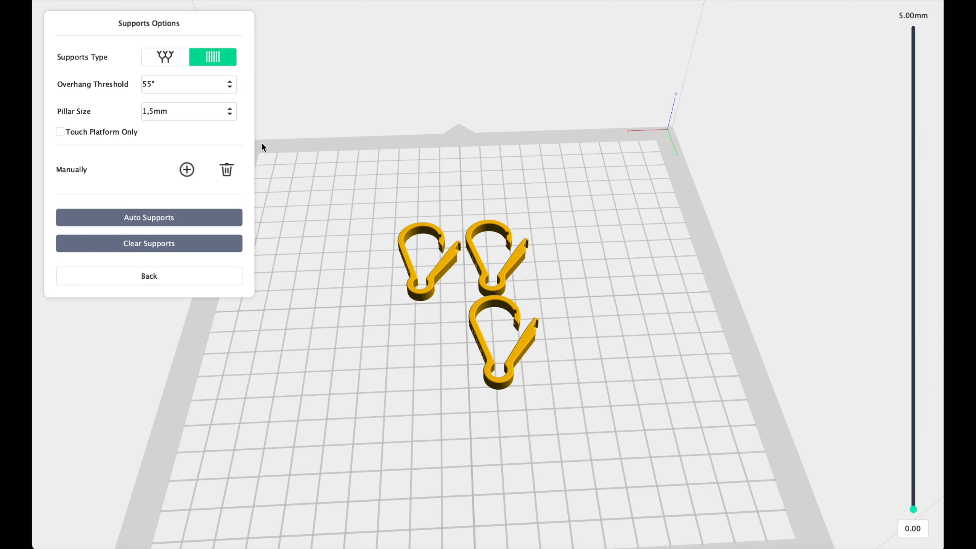
left_click(162, 275)
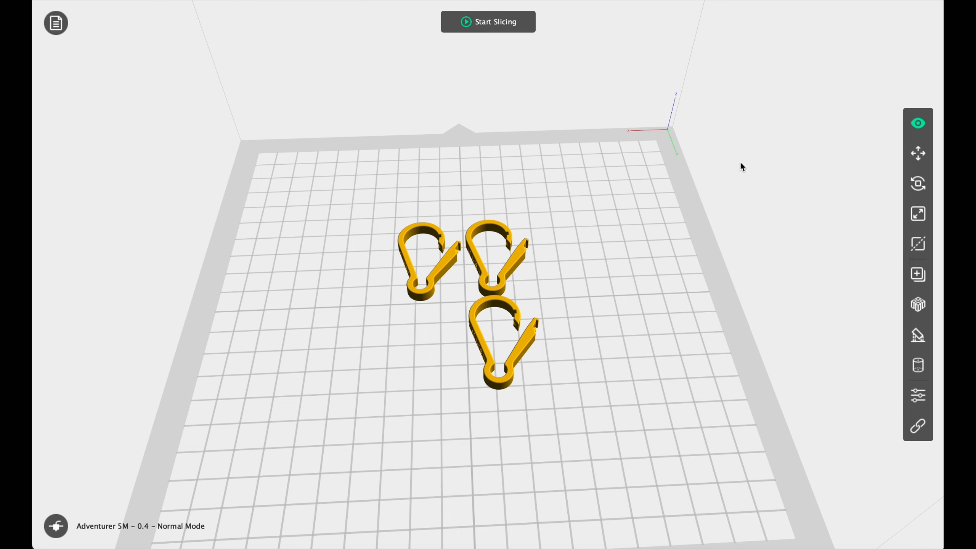
left_click(421, 287)
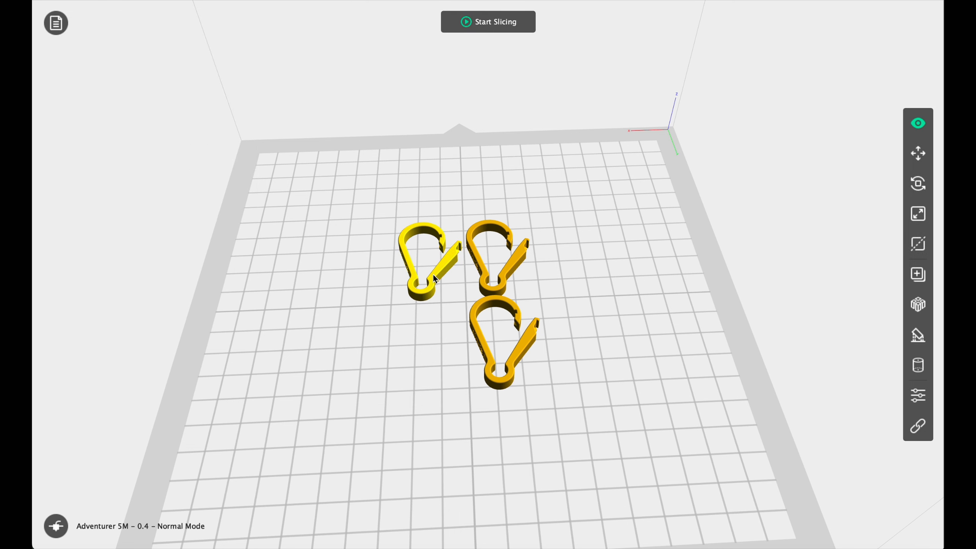
left_click(435, 279)
left_click(914, 185)
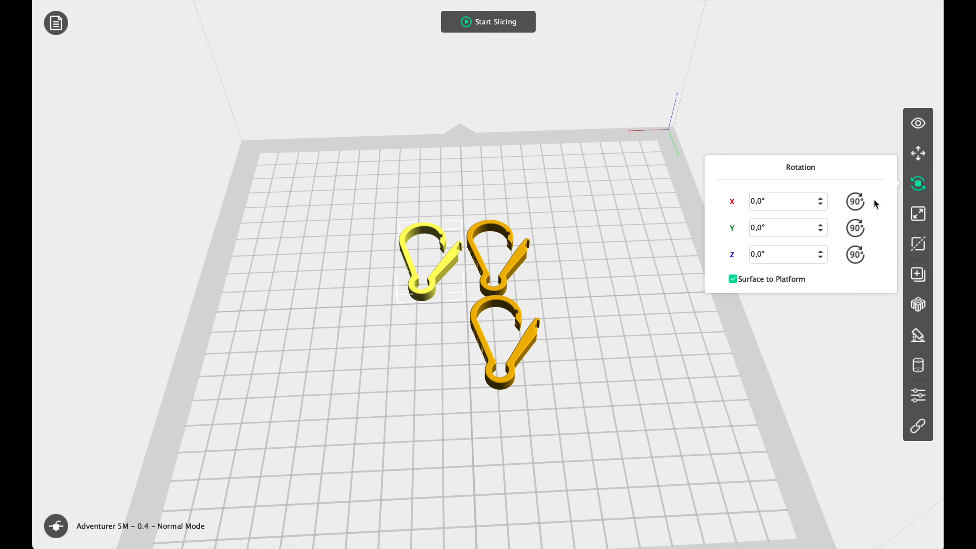
left_click(857, 202)
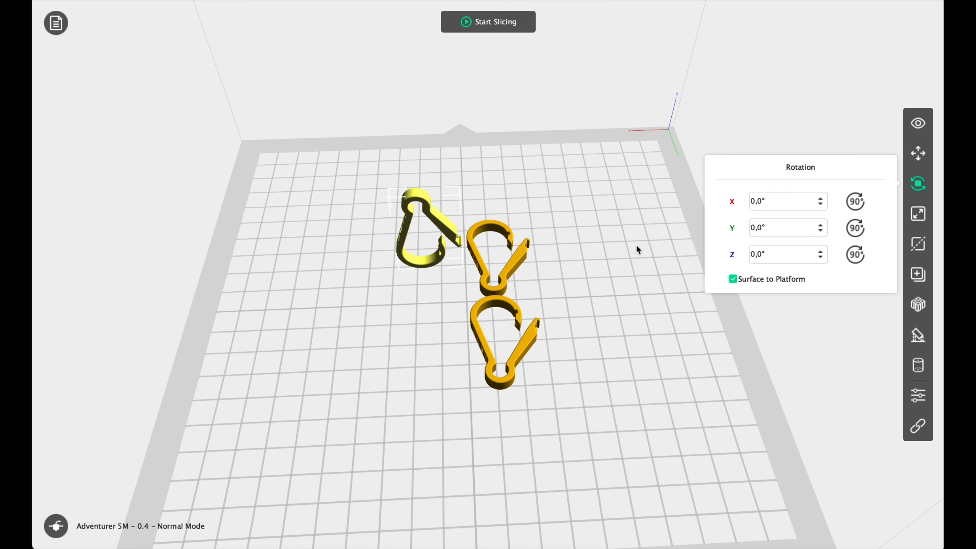
left_click(907, 338)
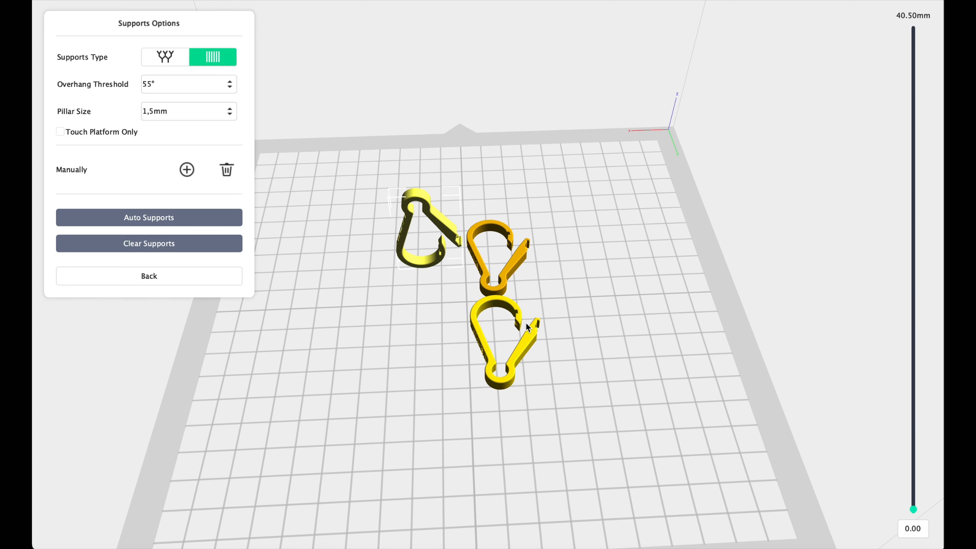
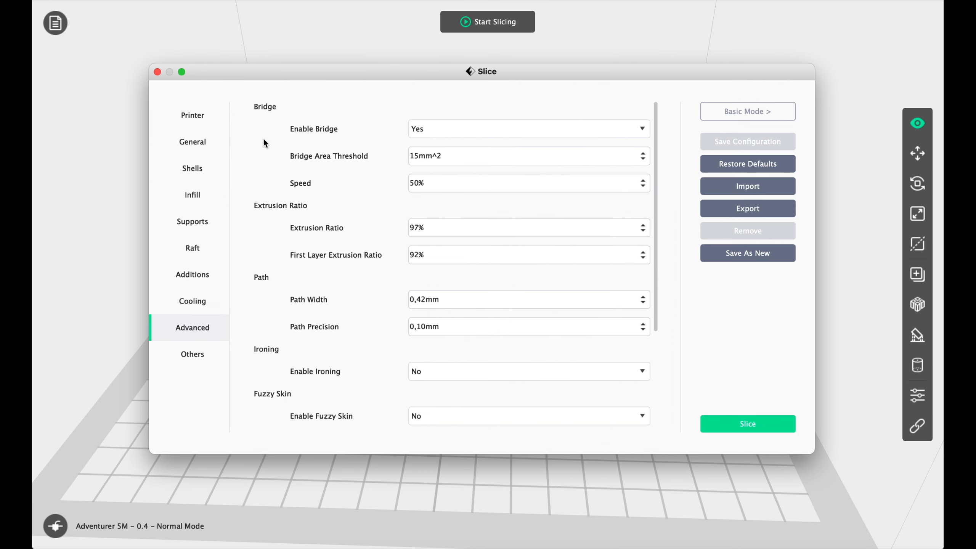
Examine the extruder and platform temperatures in the printer slice settings
left_click(196, 116)
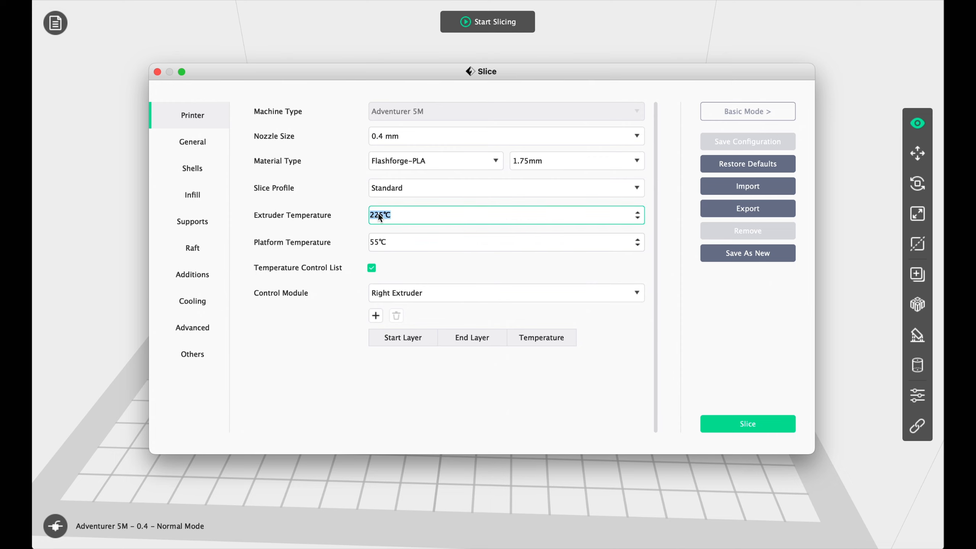
left_click(426, 220)
left_click_drag(382, 219, 382, 218)
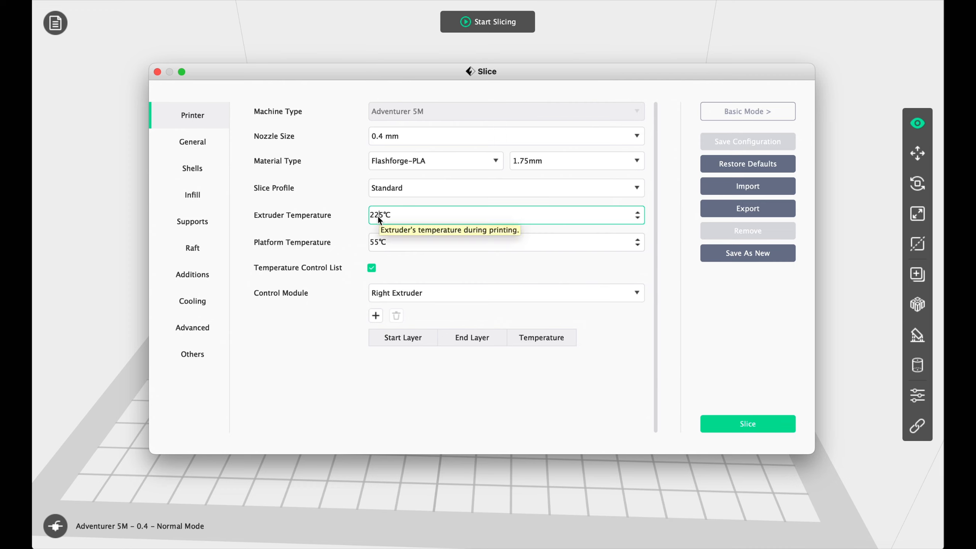
left_click(389, 249)
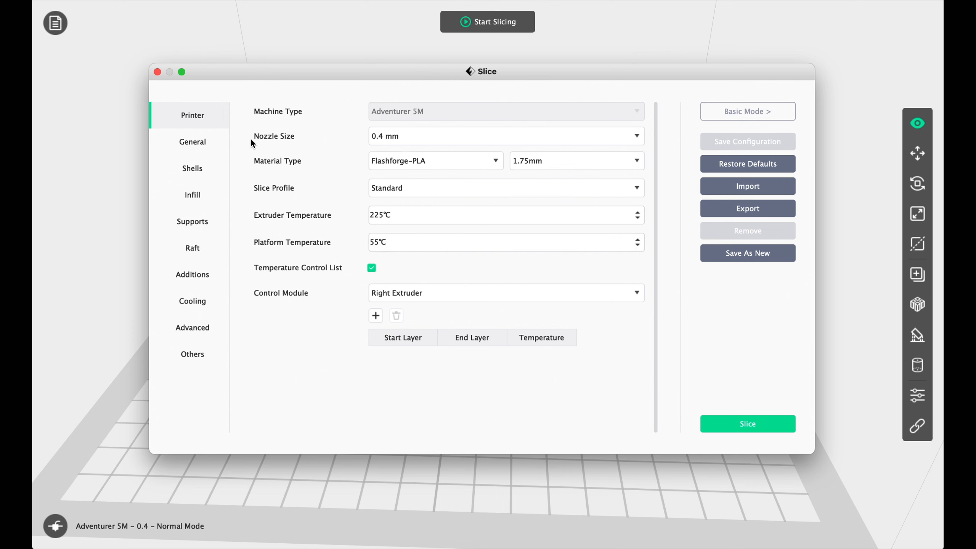
Set the Base Print Speed to 300 mm/s and the Travel Speed to 500 mm/s in the general slice settings
left_click(197, 148)
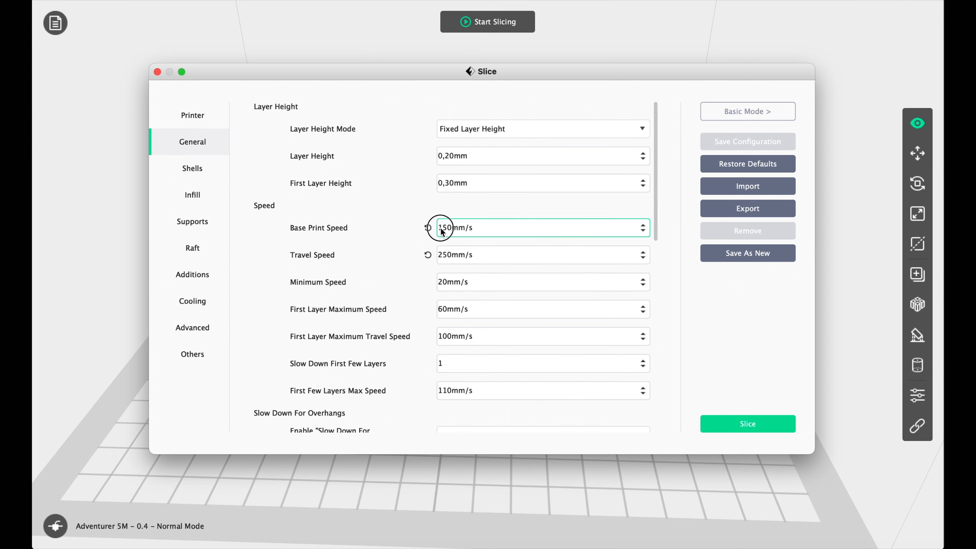
mouse_move(442, 228)
left_mouse_down()
mouse_move(452, 255)
mouse_move(443, 230)
left_mouse_up()
type("300")
left_click(452, 255)
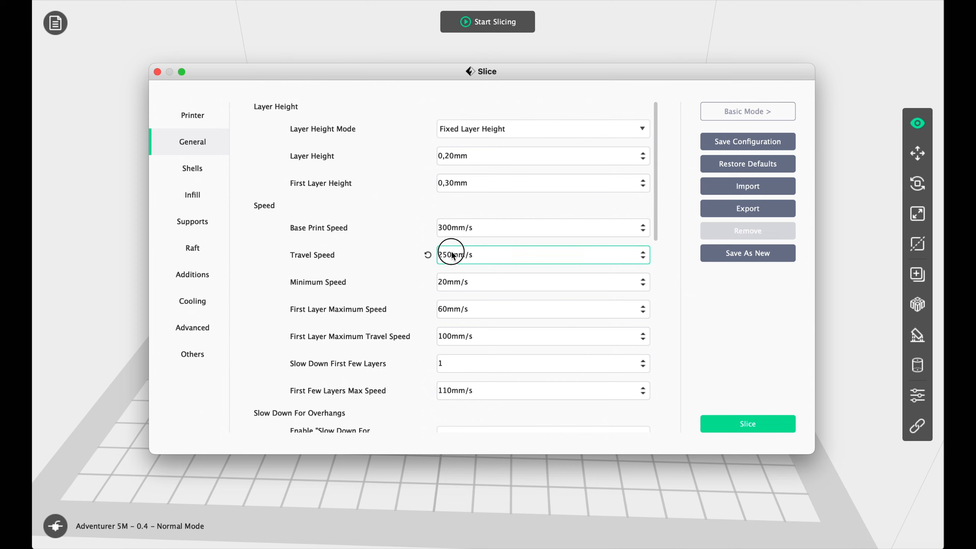
key("BackSpace")
key("BackSpace")
key("BackSpace")
type("500")
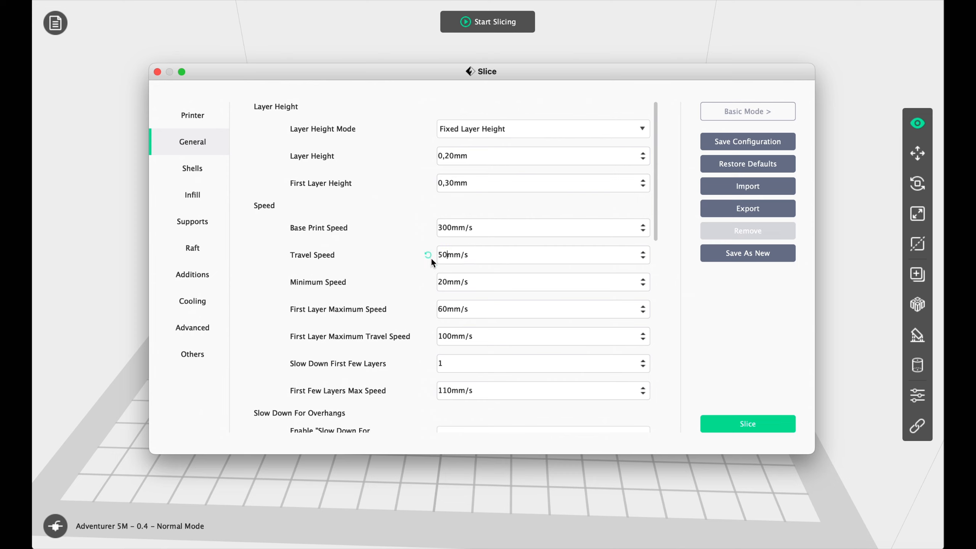
left_click(460, 257)
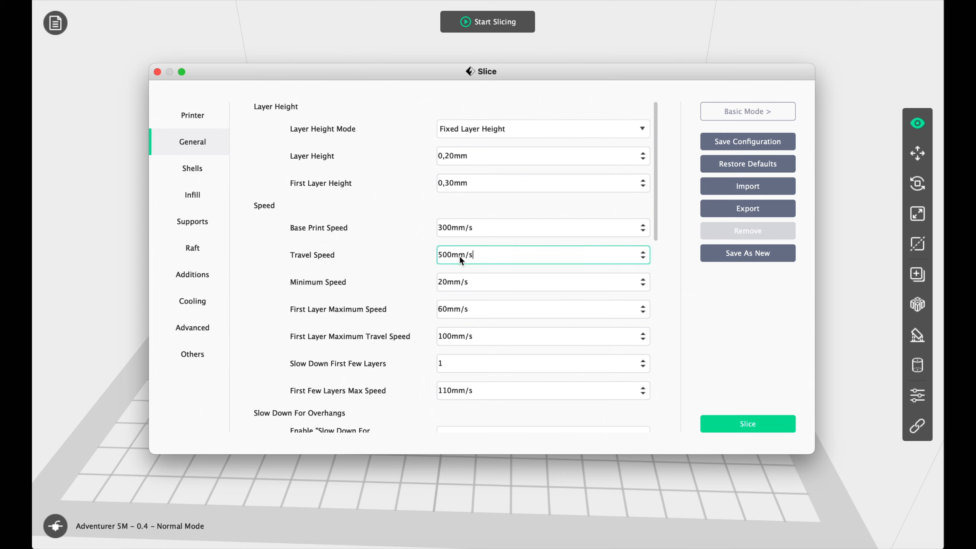
Set the Base Print Speed to 150 mm/s and the Travel Speed to 250 mm/s
left_click(458, 230)
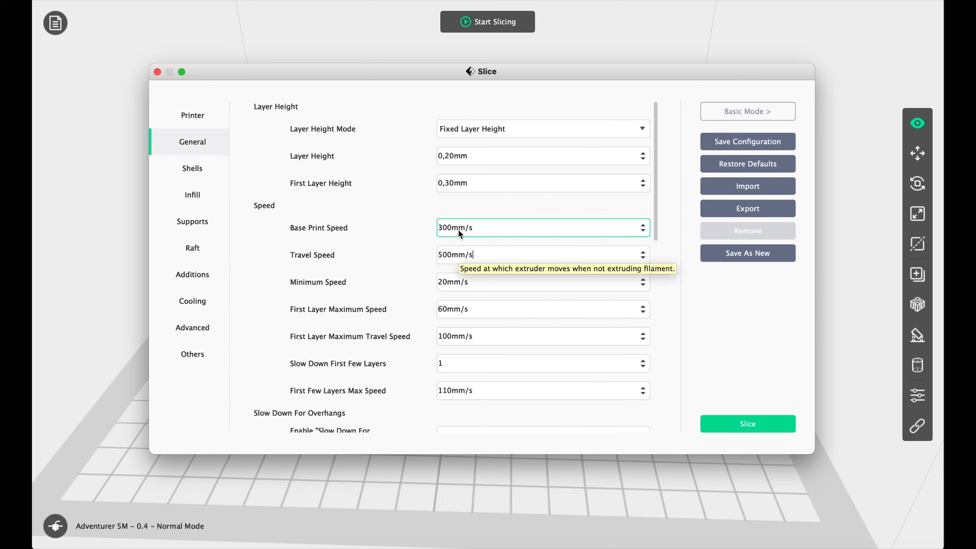
left_click_drag(451, 228, 432, 231)
type("150")
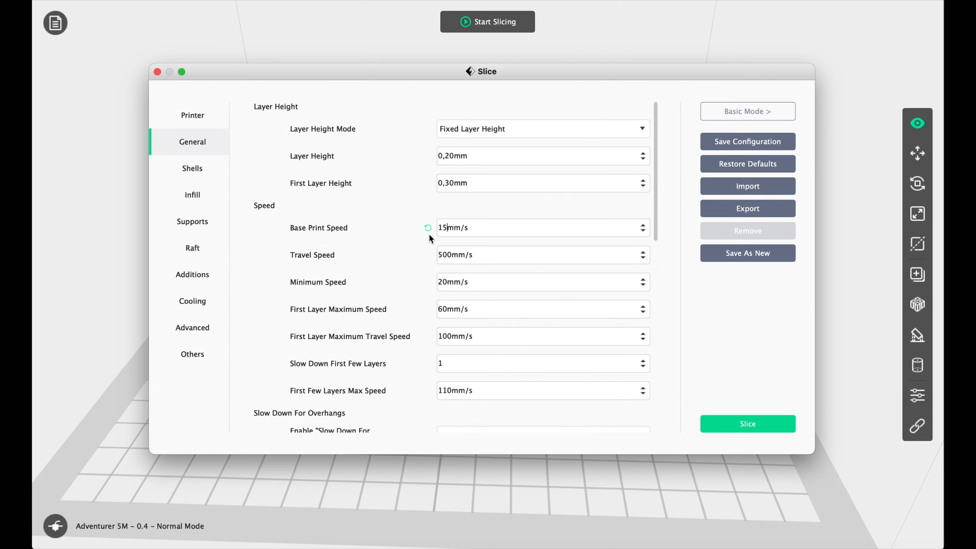
left_click(451, 254)
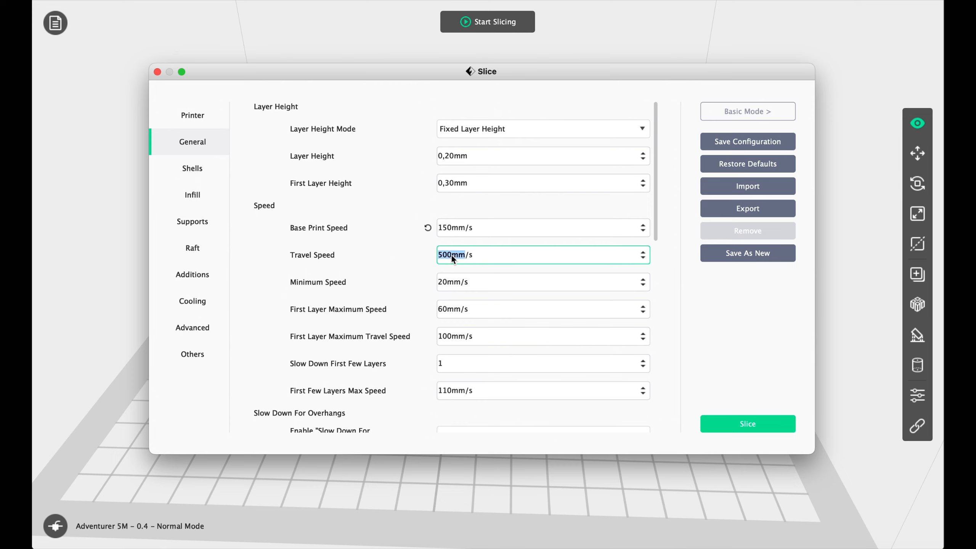
left_click_drag(452, 256, 438, 256)
type("250")
left_click(459, 254)
Examine the base print speed, minimum speed and first layer maximum speed settings
left_click(480, 230)
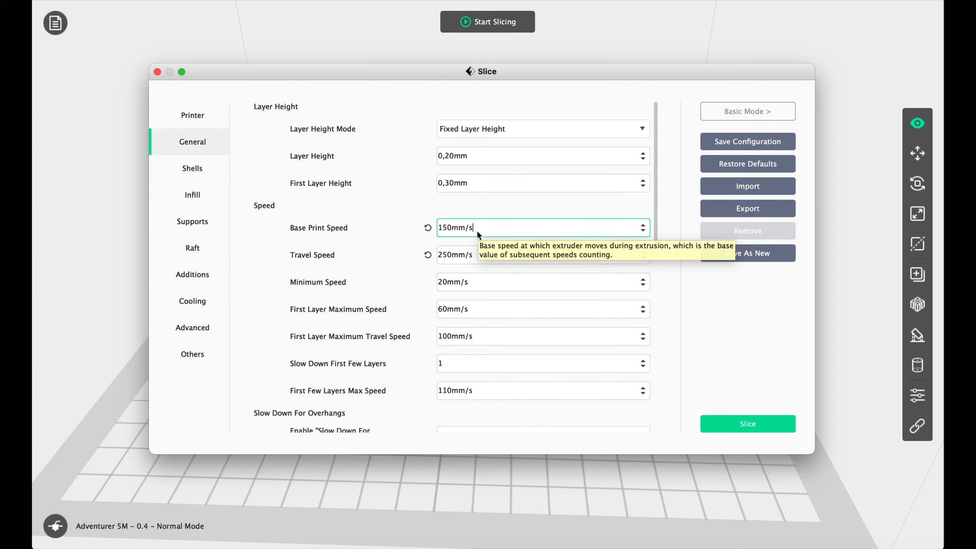
left_click(463, 277)
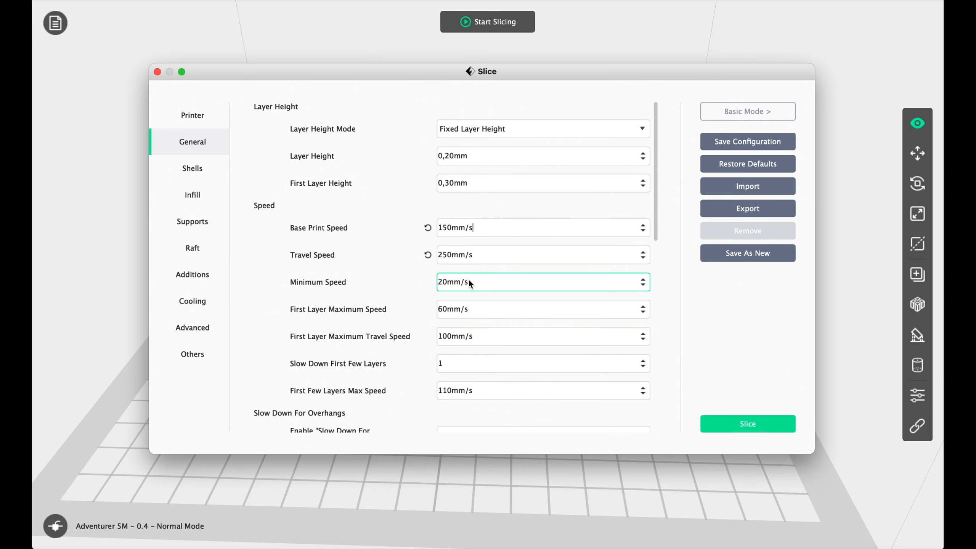
left_click(447, 308)
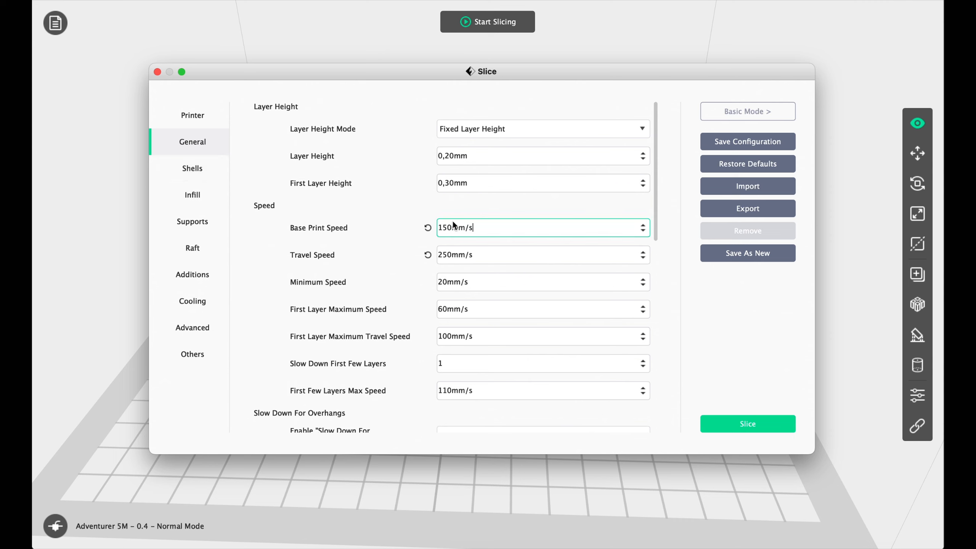
Review the shells settings and the infill's fill density, and open the supports slice settings
left_click(196, 165)
left_click(196, 199)
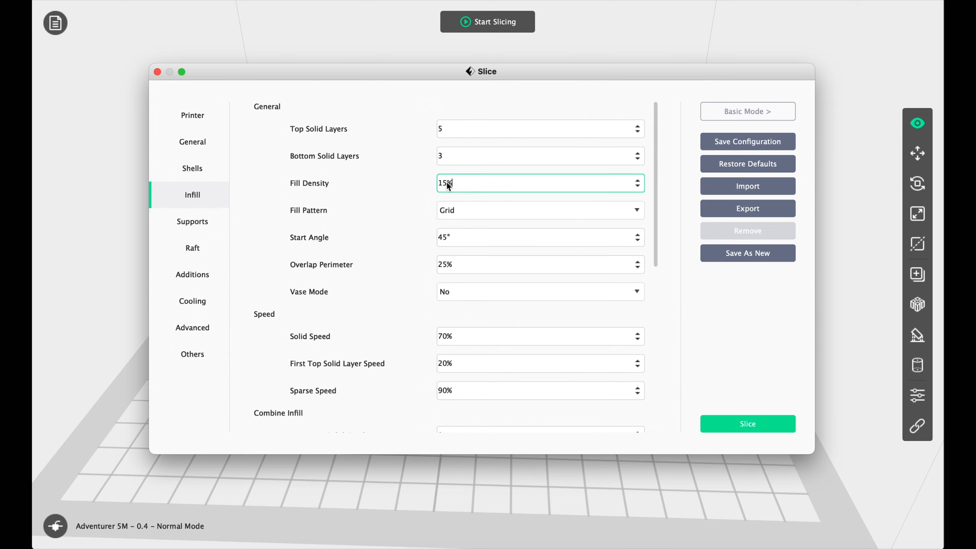
double_click(436, 185)
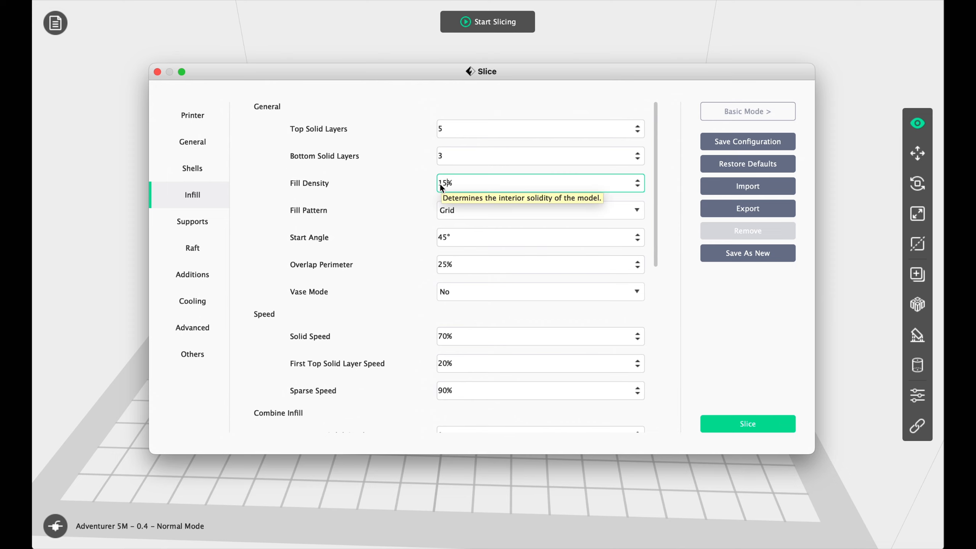
left_click_drag(444, 187, 442, 189)
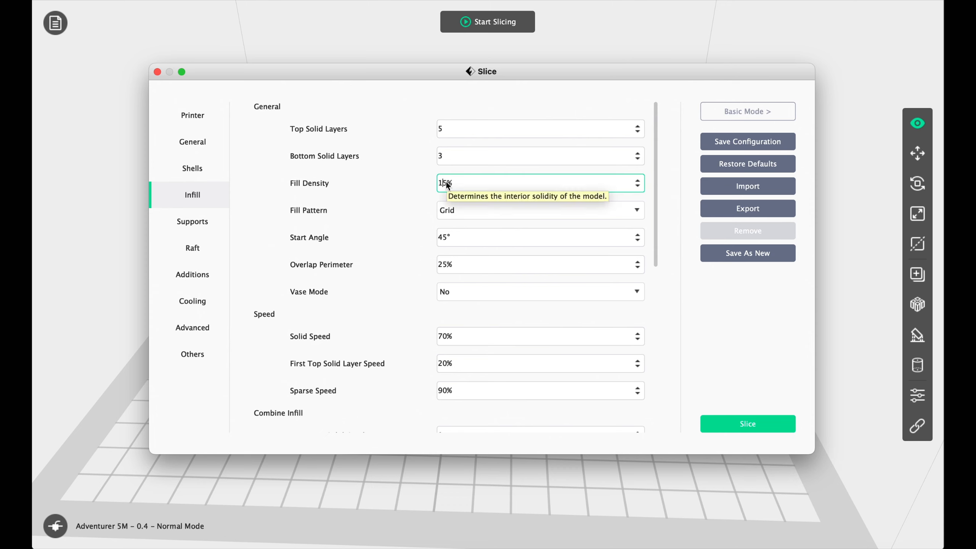
left_click(198, 225)
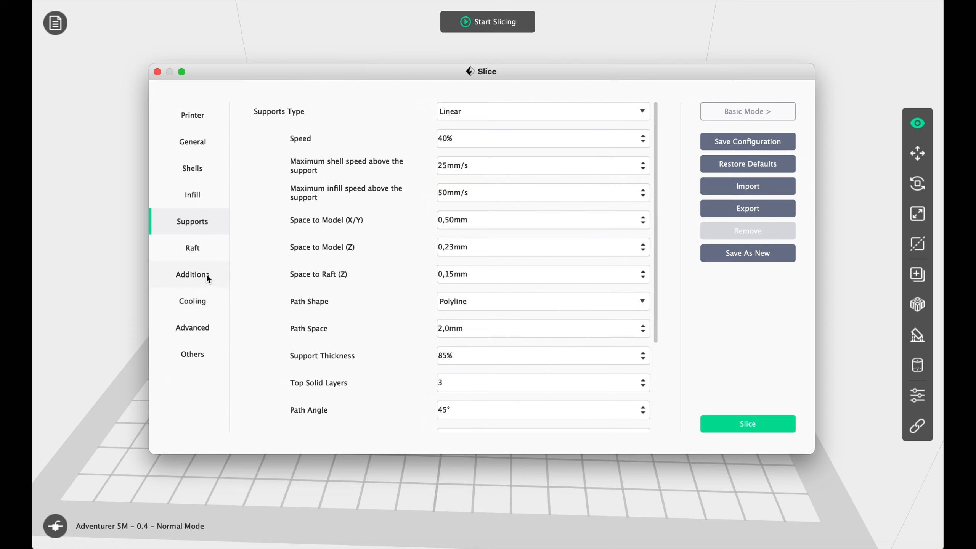
Review the raft slice settings and close the slice settings window
left_click(197, 250)
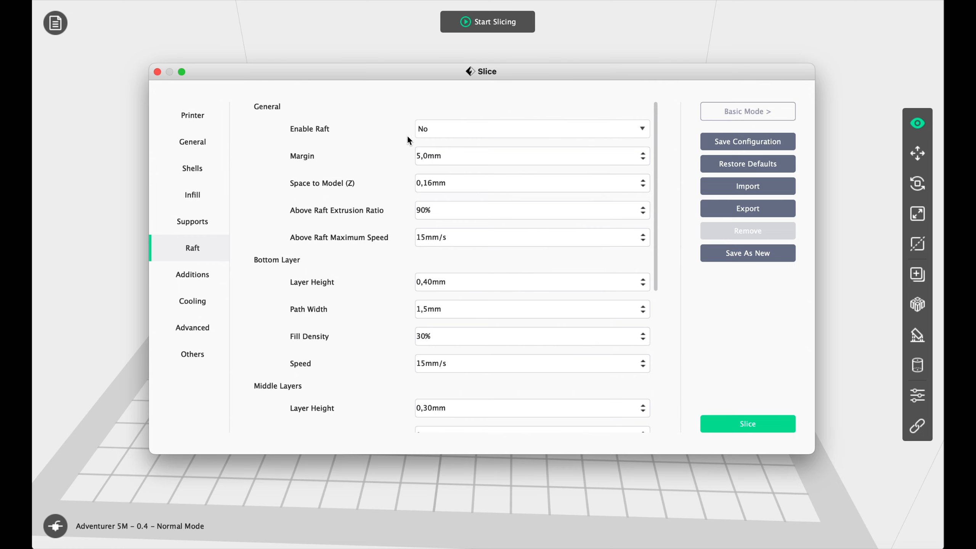
left_click(157, 72)
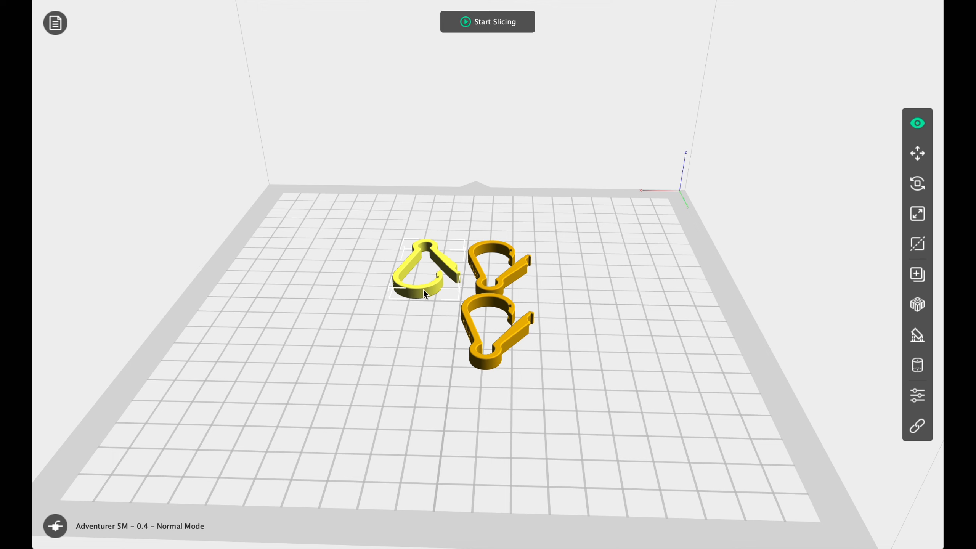
Rotate the selected clip about the X axis twice in 90° increments, keeping Surface to Platform enabled
left_click(918, 183)
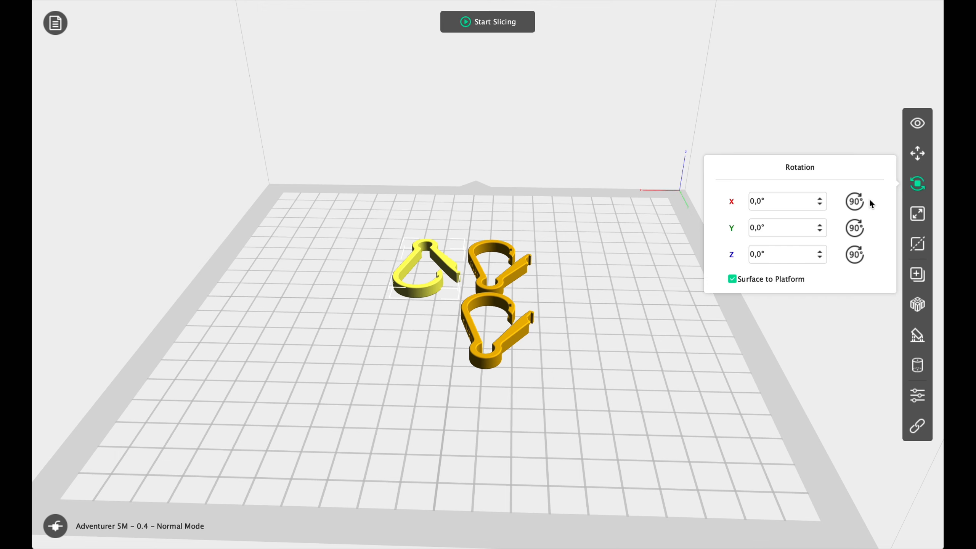
left_click(857, 202)
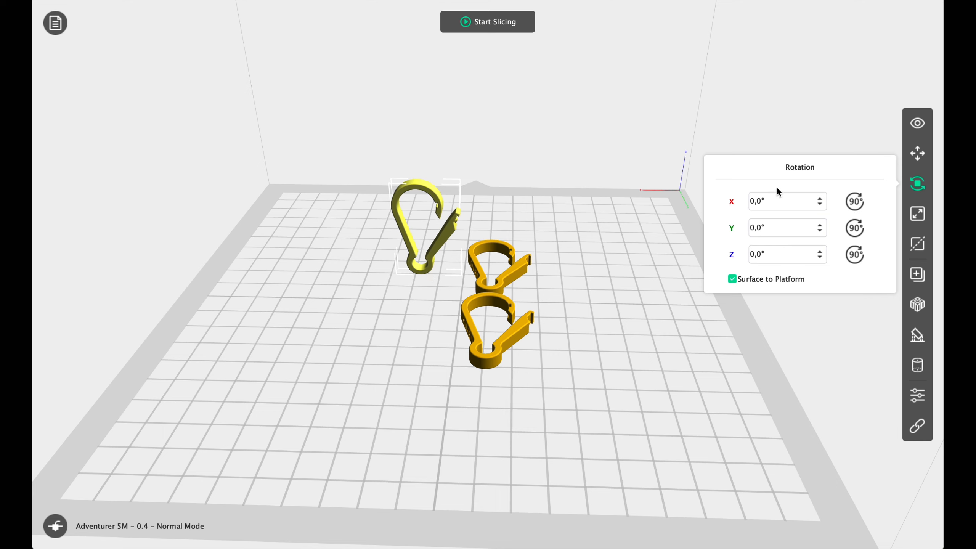
left_click(851, 207)
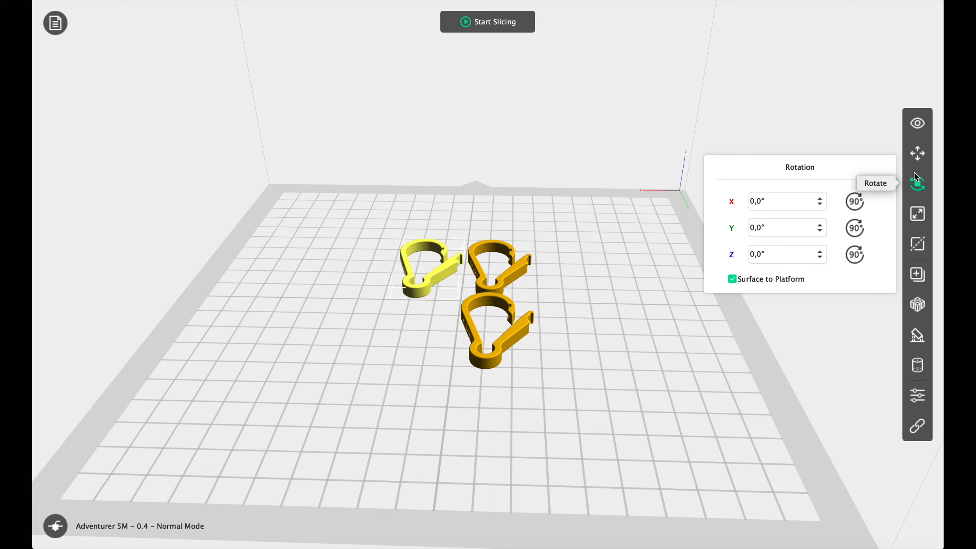
left_click(918, 183)
Reopen the slice settings and inspect the Enable Raft choices, leaving the raft set to No
left_click(487, 21)
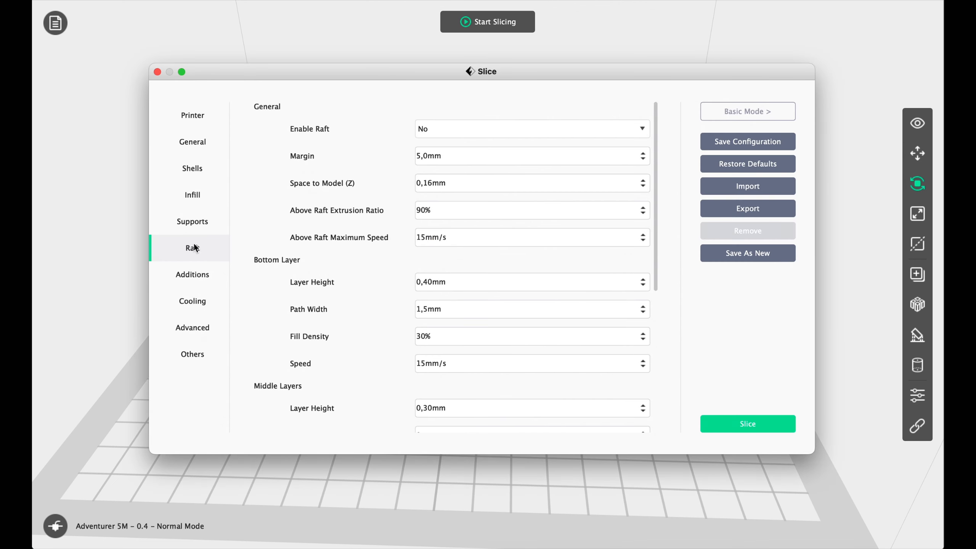
left_click(420, 129)
left_click(395, 127)
Examine the advanced slice settings and the Enable Bridge choices, leaving bridging set to Yes
left_click(198, 329)
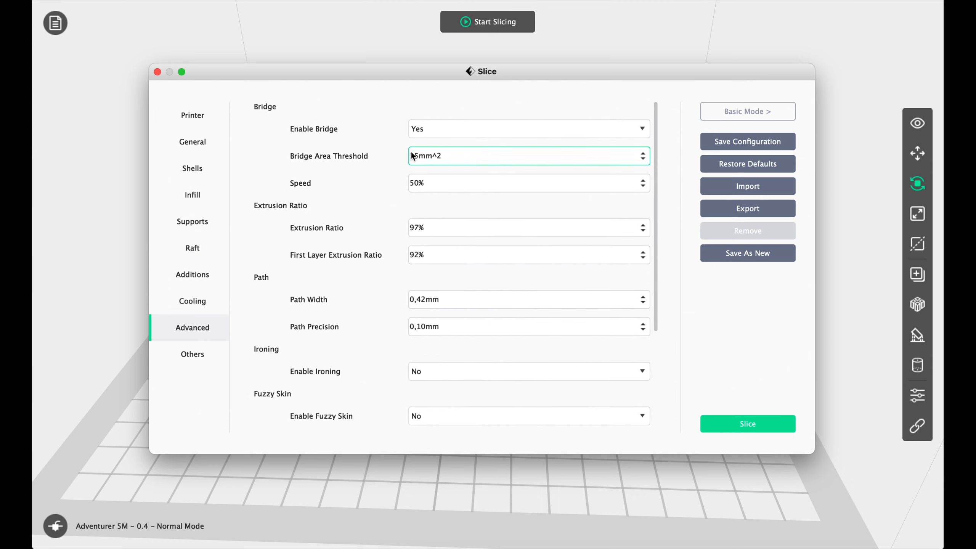
left_click(426, 132)
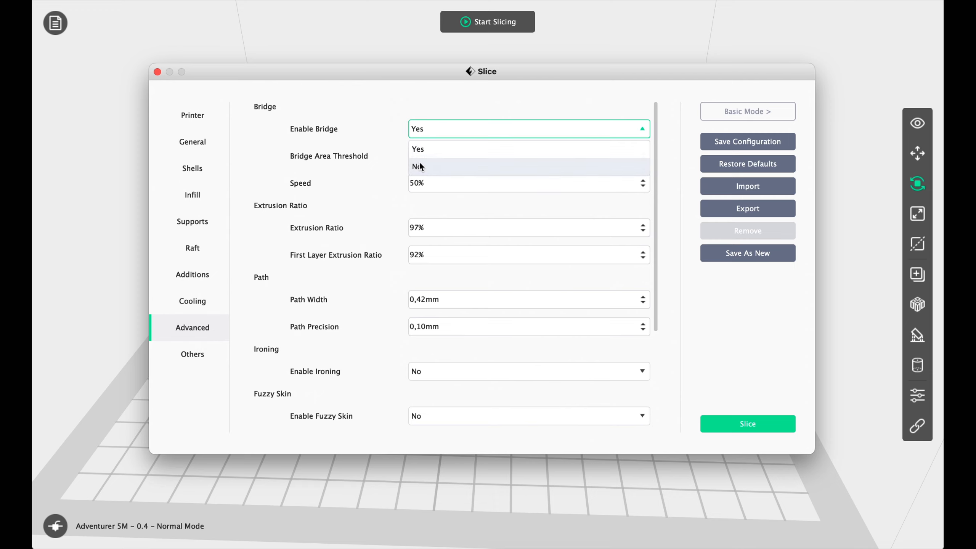
left_click(400, 114)
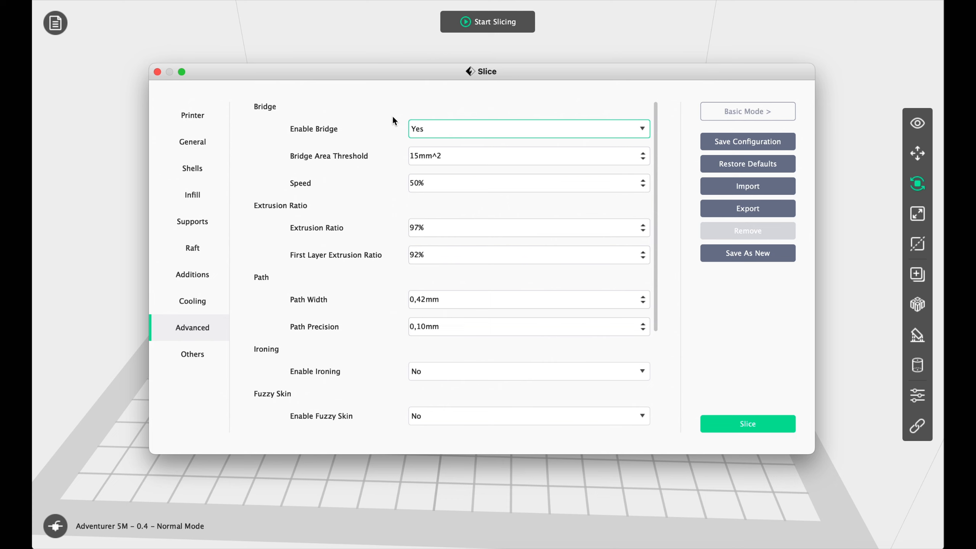
Check the printer and general settings, and slice the three clips with the Flashforge-PLA material and Standard profile
left_click(192, 118)
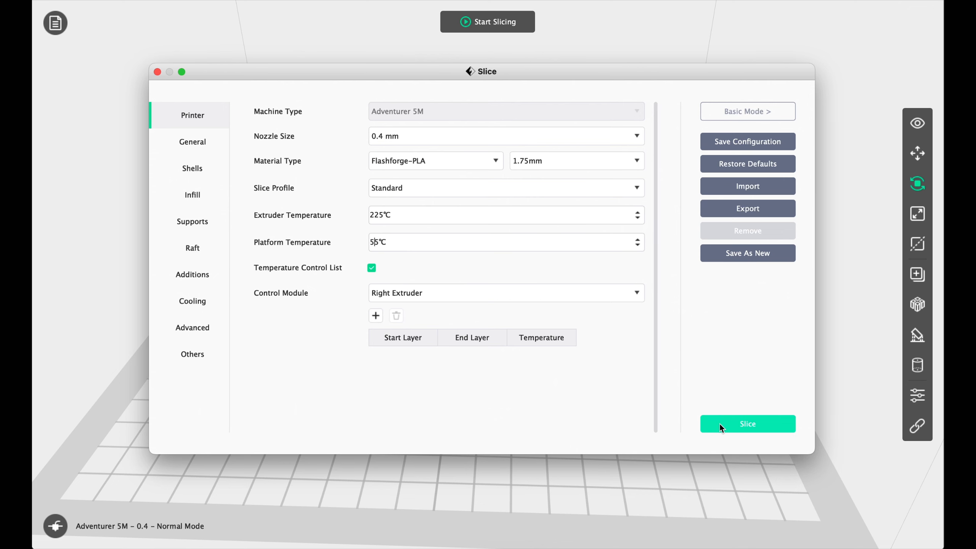
left_click(176, 144)
left_click(187, 123)
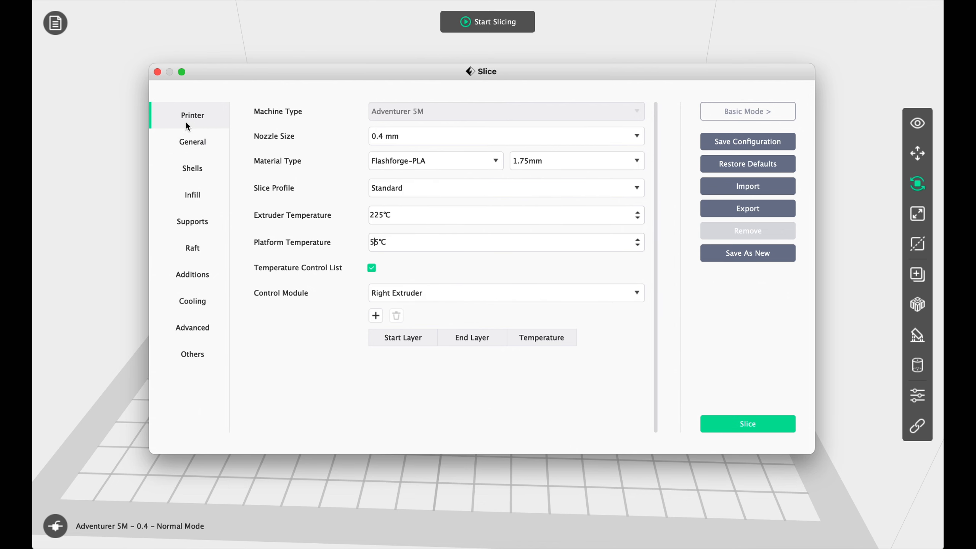
left_click(736, 419)
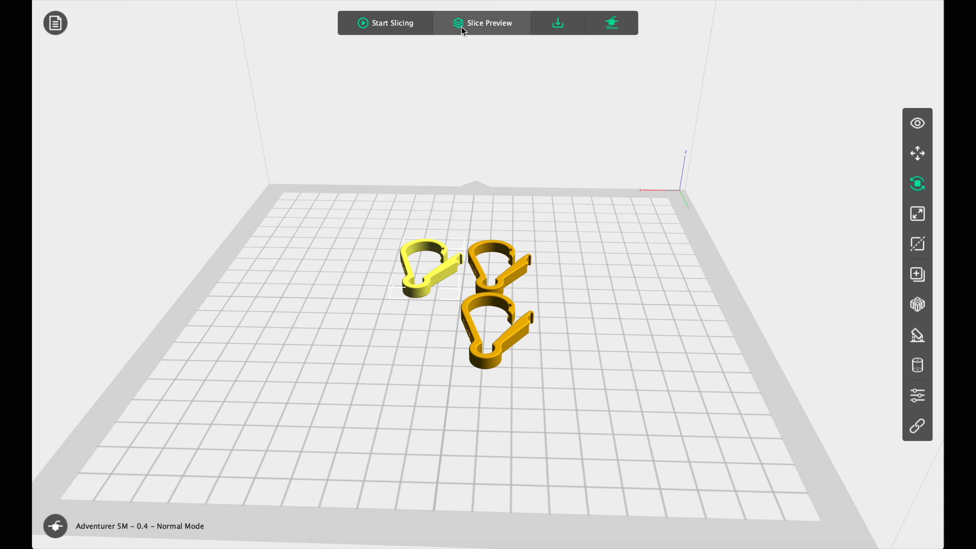
Inspect the slice preview of the three clips and close the preview
left_click(478, 29)
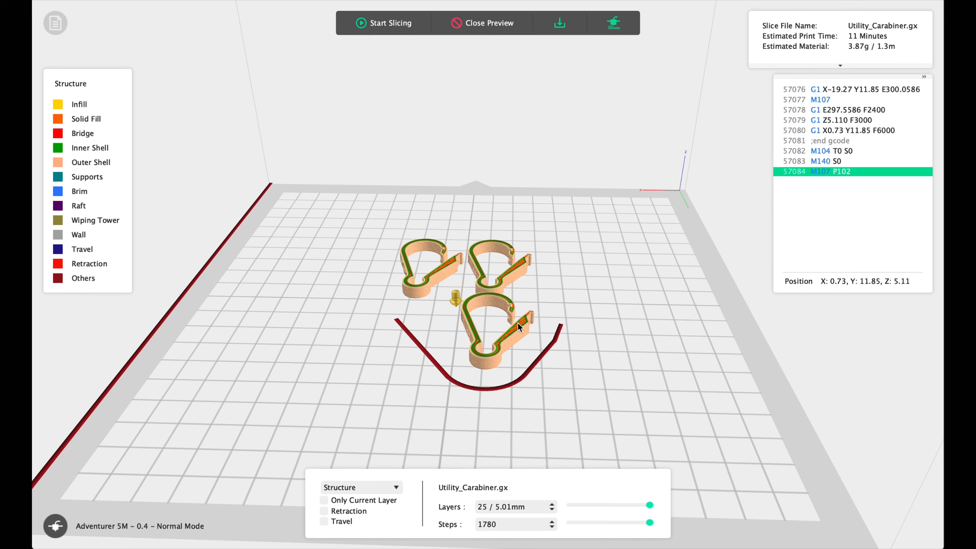
left_click(495, 26)
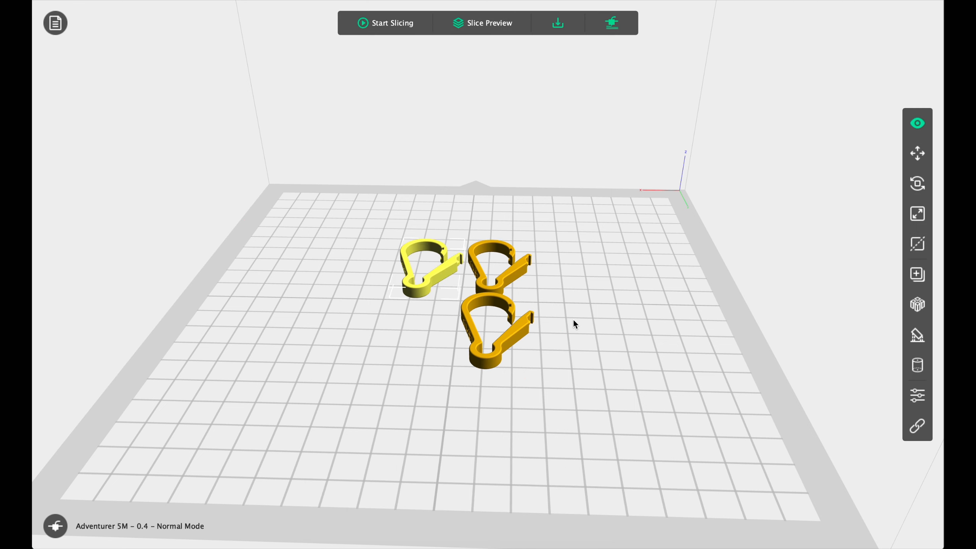